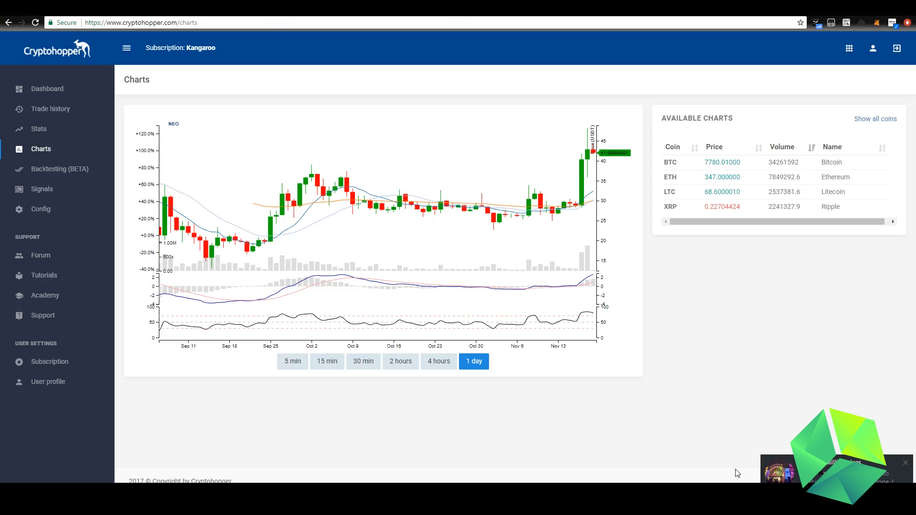
Open the dashboard and review the hopper switches, manual buy order form, current assets, and messages.
{"action": "left_click", "coordinate": [90, 88]}
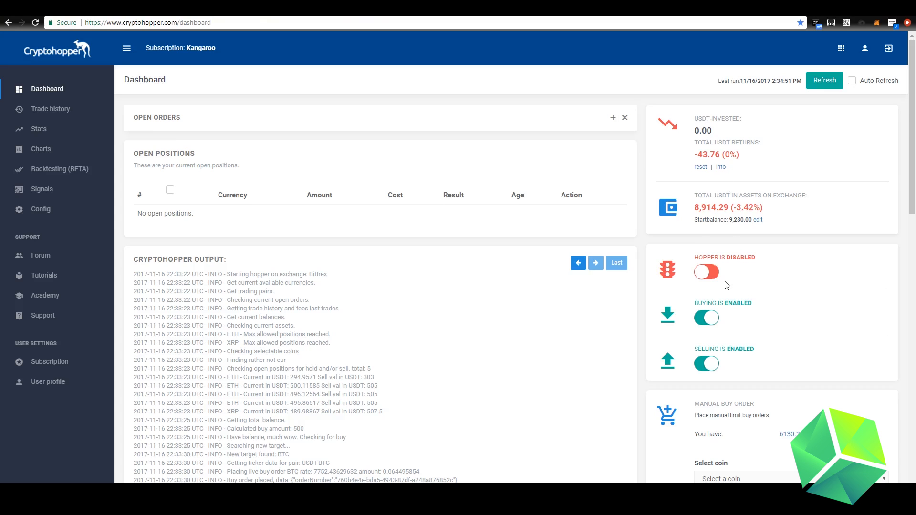
{"action": "scroll", "coordinate": [717, 284], "scroll_direction": "down", "scroll_amount": 7}
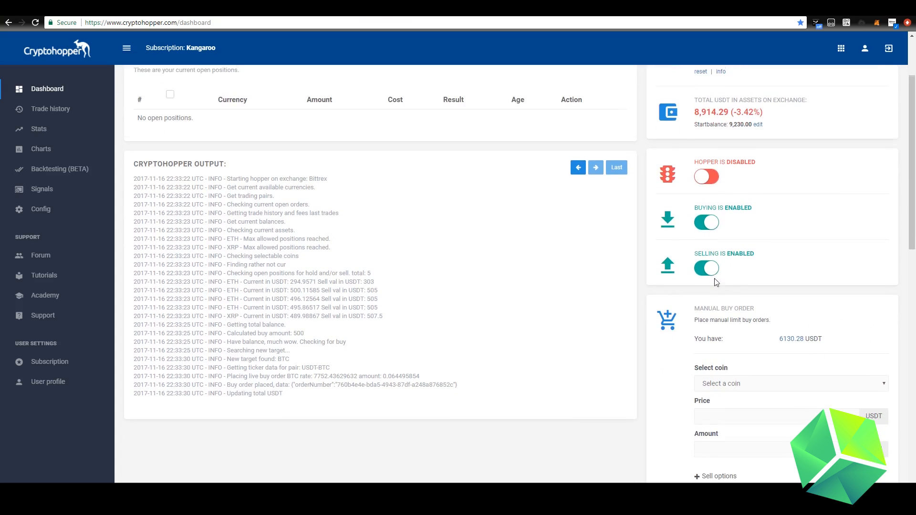
{"action": "scroll", "coordinate": [714, 278], "scroll_direction": "down", "scroll_amount": 8}
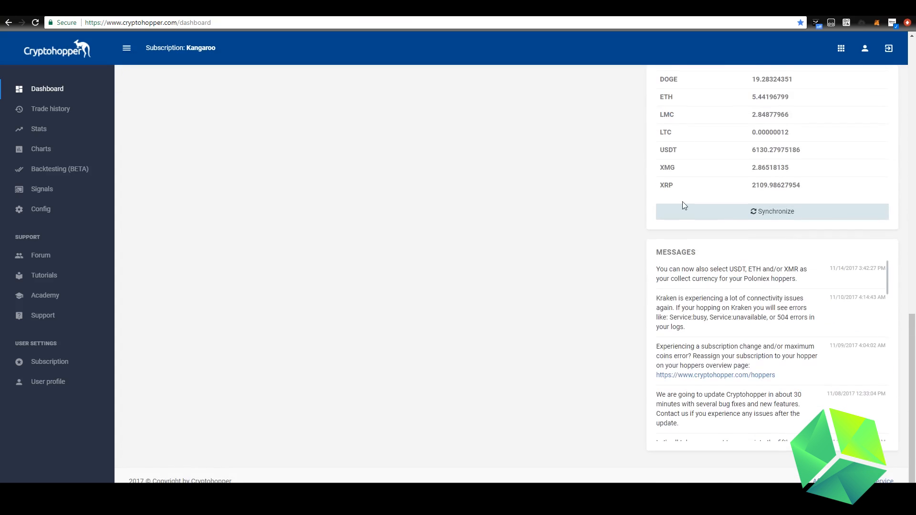
{"action": "scroll", "coordinate": [687, 219], "scroll_direction": "up", "scroll_amount": 2}
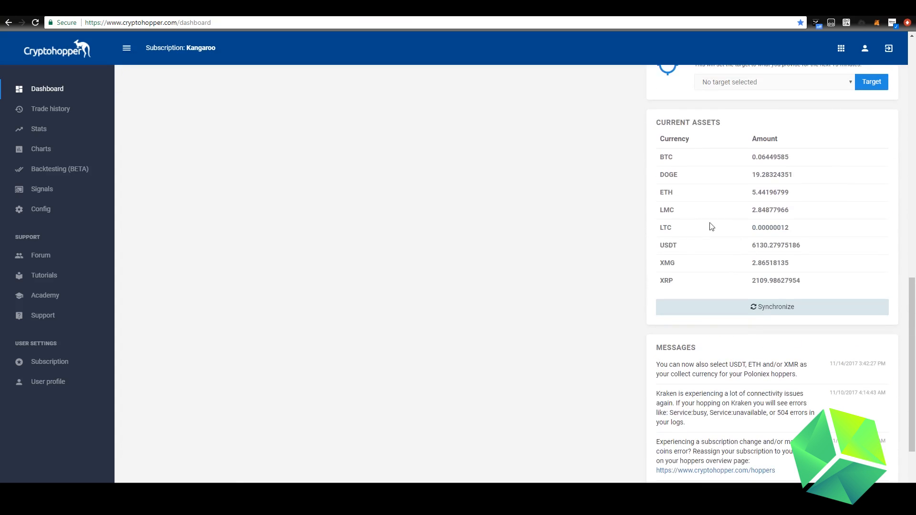
{"action": "scroll", "coordinate": [711, 267], "scroll_direction": "up", "scroll_amount": 4}
{"action": "scroll", "coordinate": [715, 205], "scroll_direction": "up", "scroll_amount": 2}
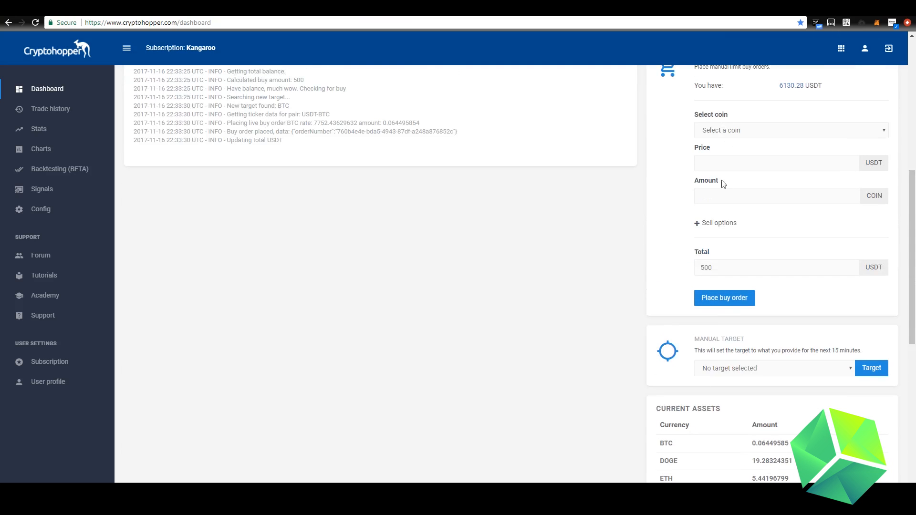
{"action": "scroll", "coordinate": [706, 188], "scroll_direction": "up", "scroll_amount": 4}
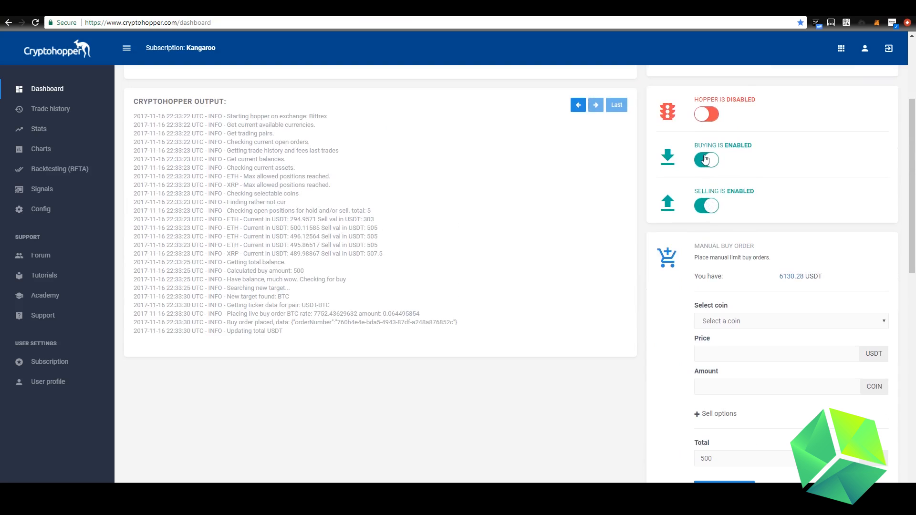
{"action": "scroll", "coordinate": [731, 188], "scroll_direction": "up", "scroll_amount": 1}
{"action": "scroll", "coordinate": [730, 189], "scroll_direction": "up", "scroll_amount": 1}
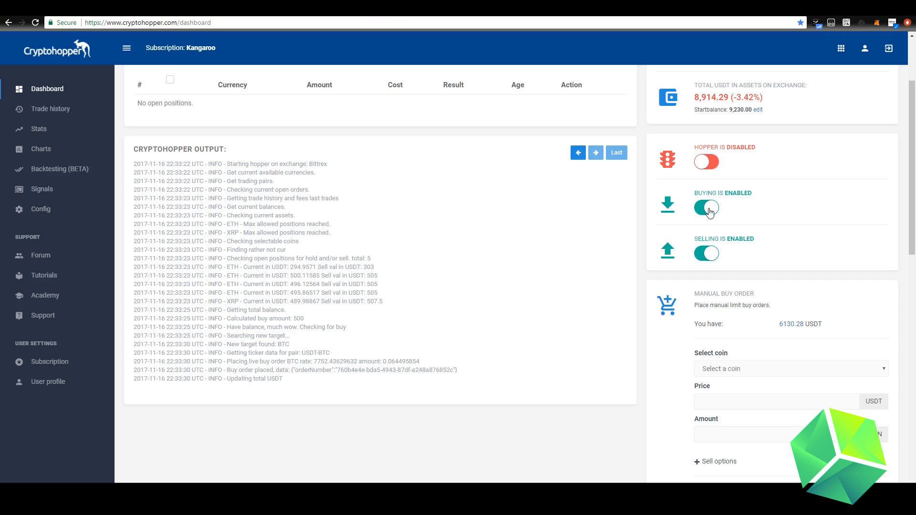
{"action": "scroll", "coordinate": [710, 213], "scroll_direction": "up", "scroll_amount": 3}
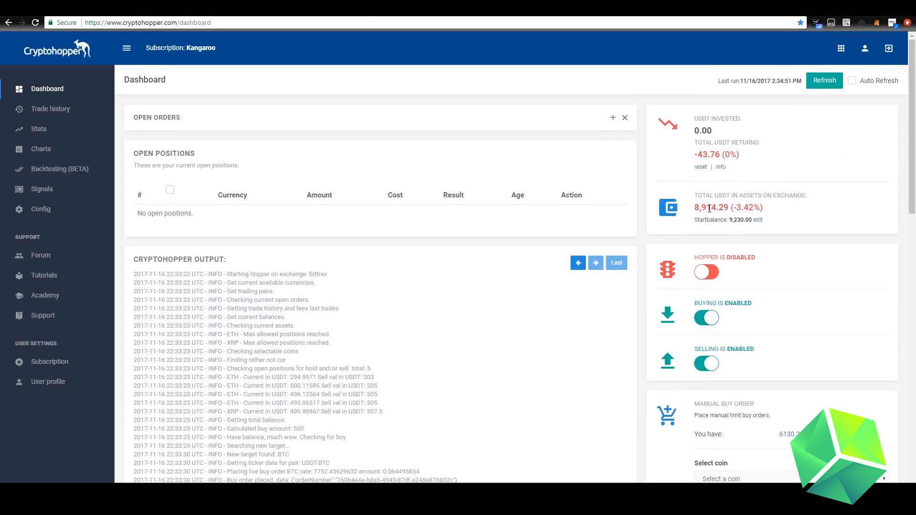
View the start balance editor without changing it, and inspect the total USDT assets and returns percentages.
{"action": "left_click", "coordinate": [757, 221]}
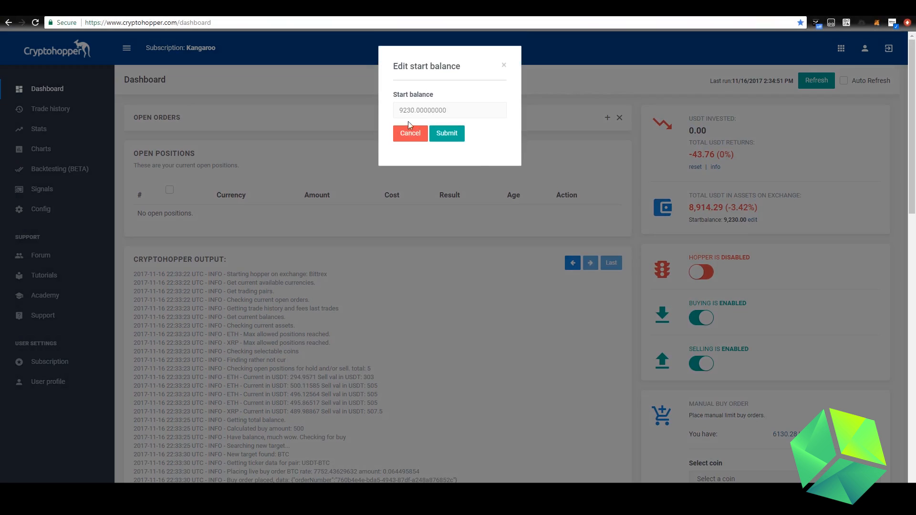
{"action": "left_click", "coordinate": [503, 66]}
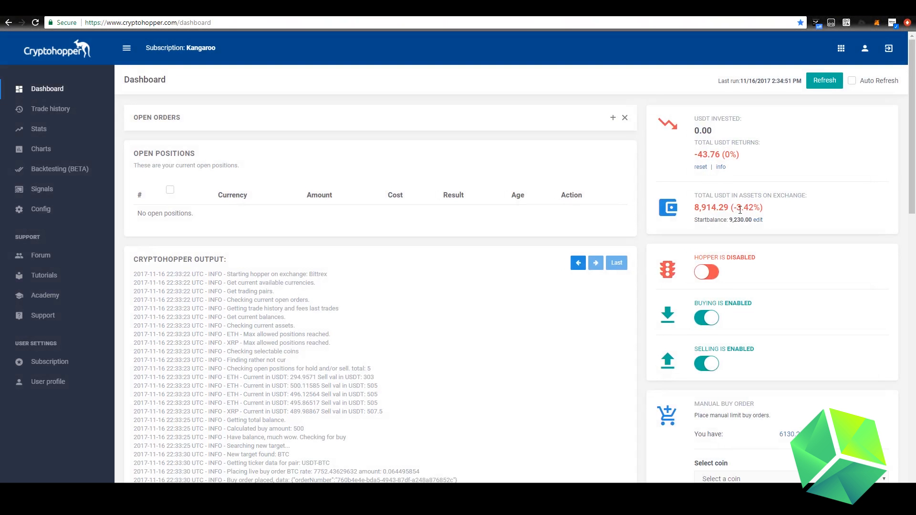
{"action": "left_click_drag", "start_coordinate": [739, 210], "coordinate": [760, 208]}
{"action": "left_click", "coordinate": [709, 155]}
{"action": "left_click_drag", "start_coordinate": [715, 155], "coordinate": [695, 155]}
{"action": "left_click", "coordinate": [733, 155]}
Open the trading statistics and inspect the daily bars of the Buy and Sells chart.
{"action": "left_click", "coordinate": [40, 134]}
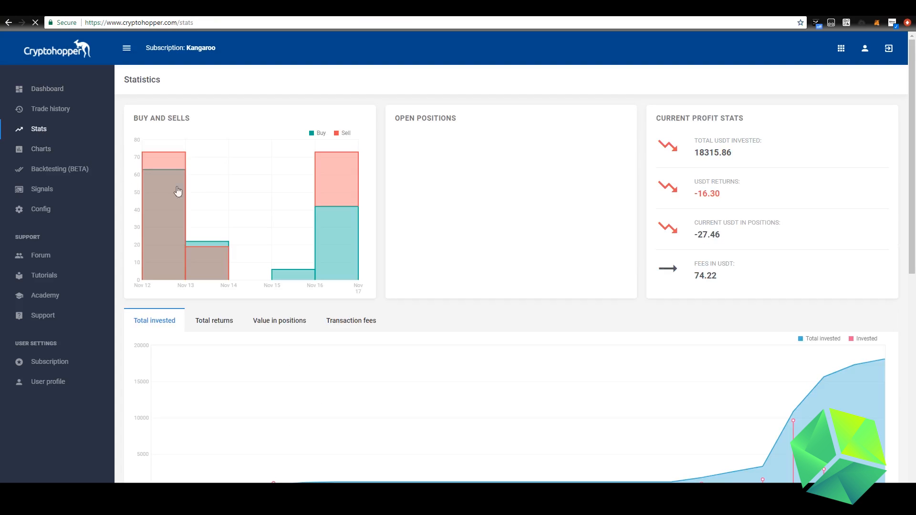
{"action": "scroll", "coordinate": [401, 250], "scroll_direction": "down", "scroll_amount": 4}
{"action": "scroll", "coordinate": [393, 243], "scroll_direction": "up", "scroll_amount": 4}
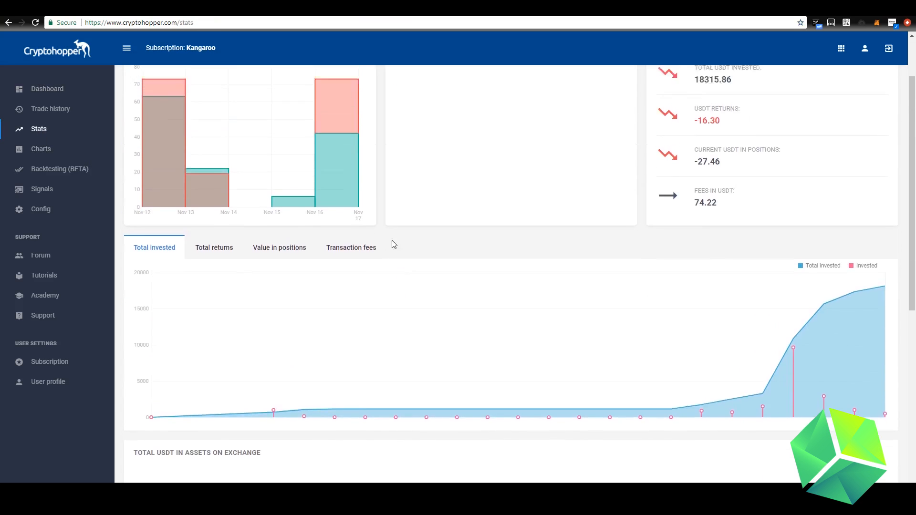
{"action": "mouse_move", "coordinate": [339, 182]}
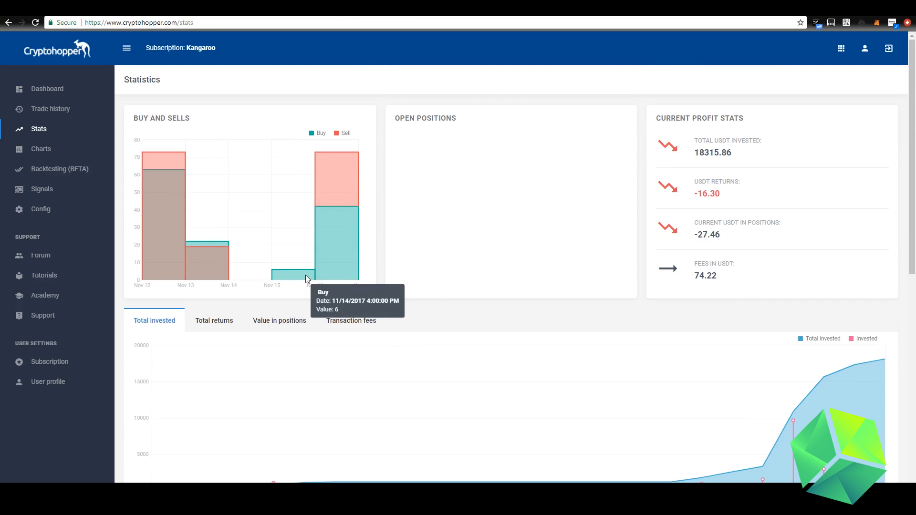
Examine the latest point of the Total invested chart and the history of total USDT in assets on the exchange.
{"action": "scroll", "coordinate": [472, 320], "scroll_direction": "down", "scroll_amount": 3}
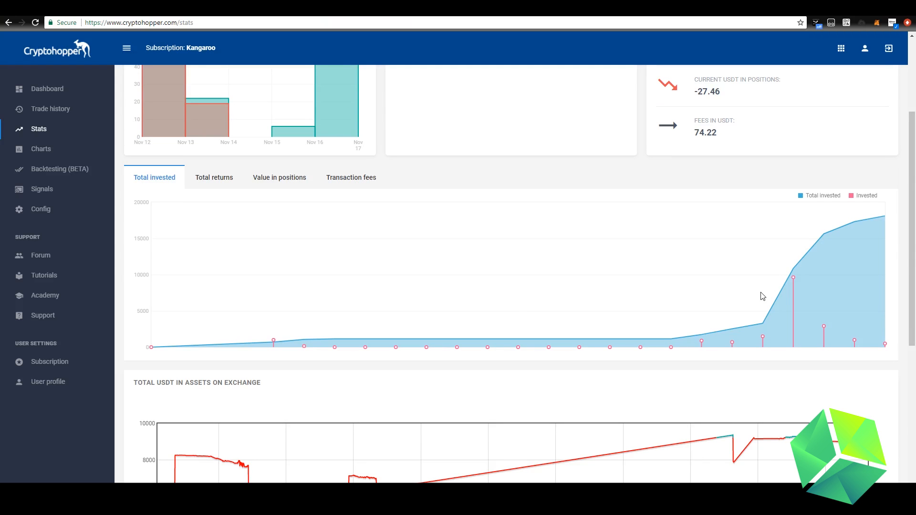
{"action": "mouse_move", "coordinate": [887, 217]}
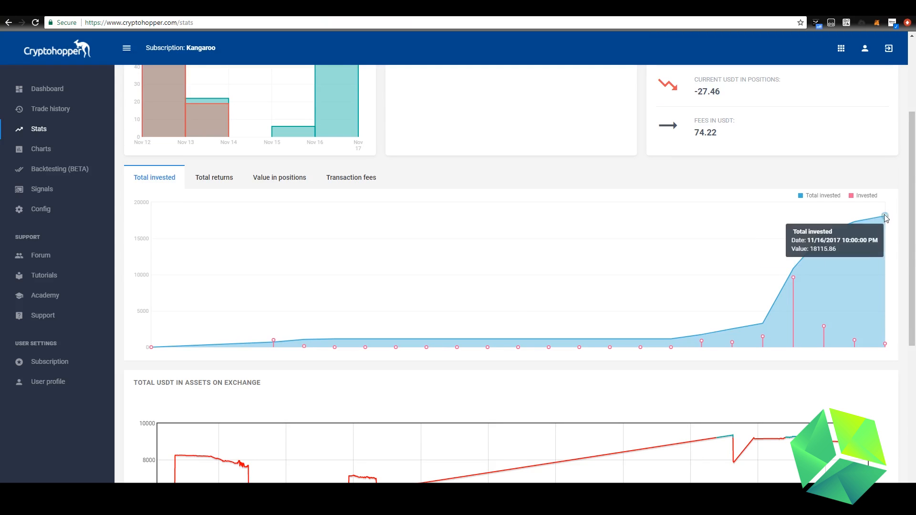
{"action": "scroll", "coordinate": [668, 348], "scroll_direction": "down", "scroll_amount": 4}
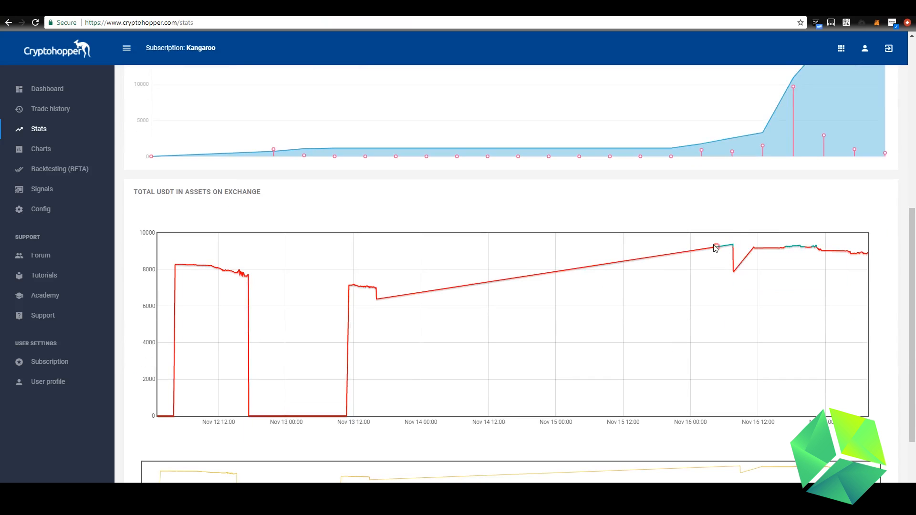
{"action": "mouse_move", "coordinate": [787, 247]}
{"action": "scroll", "coordinate": [549, 371], "scroll_direction": "down", "scroll_amount": 2}
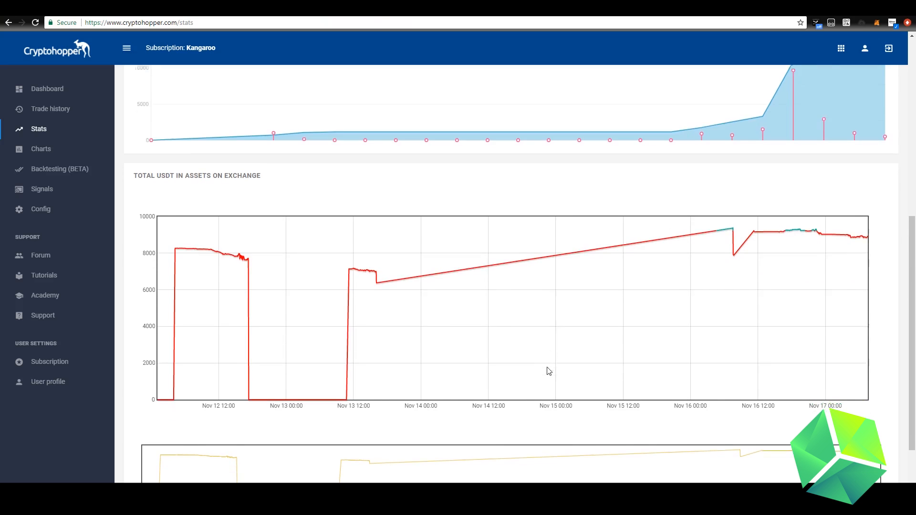
{"action": "scroll", "coordinate": [466, 368], "scroll_direction": "up", "scroll_amount": 4}
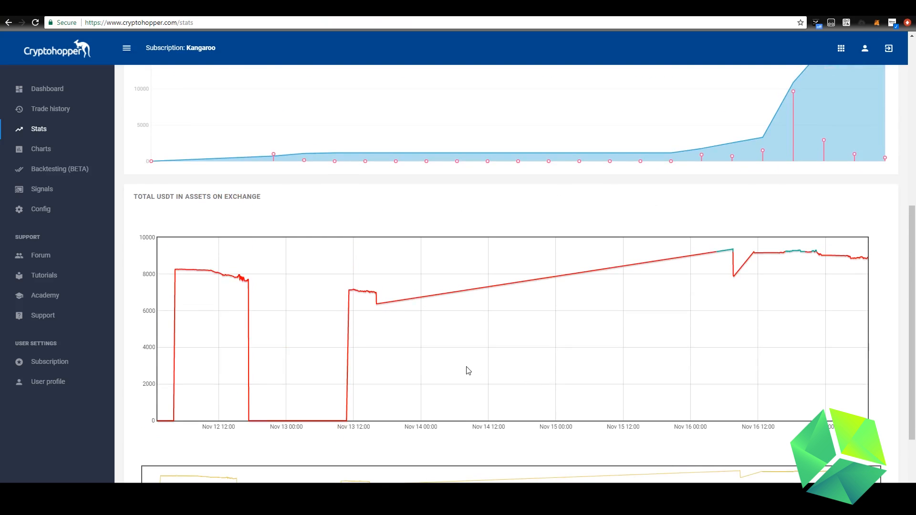
{"action": "scroll", "coordinate": [466, 371], "scroll_direction": "up", "scroll_amount": 3}
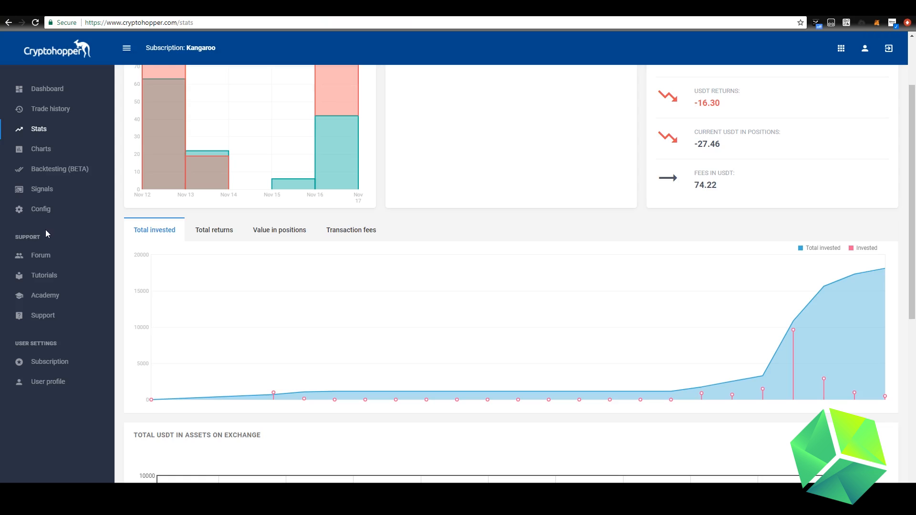
Open the hopper's base configuration and review the available collect currencies and trading strategies, keeping USD Tether and Multiple TA Factors.
{"action": "left_click", "coordinate": [46, 211]}
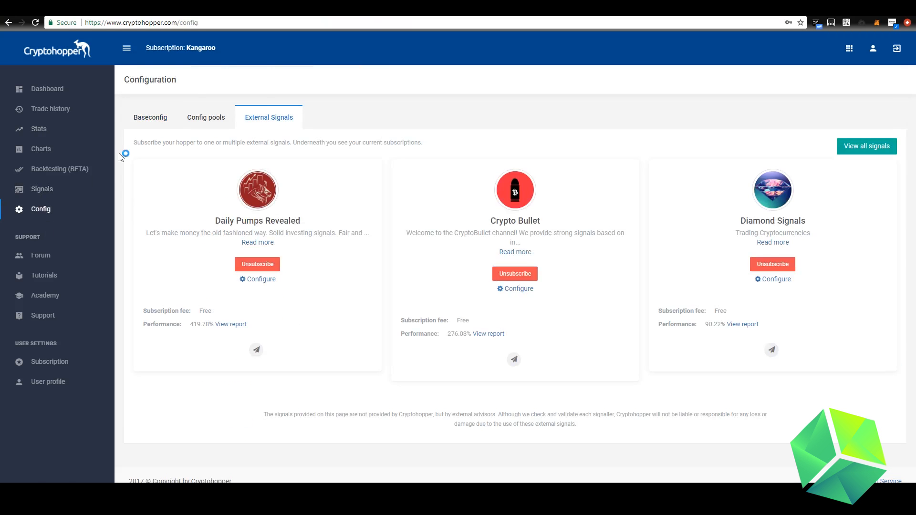
{"action": "left_click", "coordinate": [150, 118]}
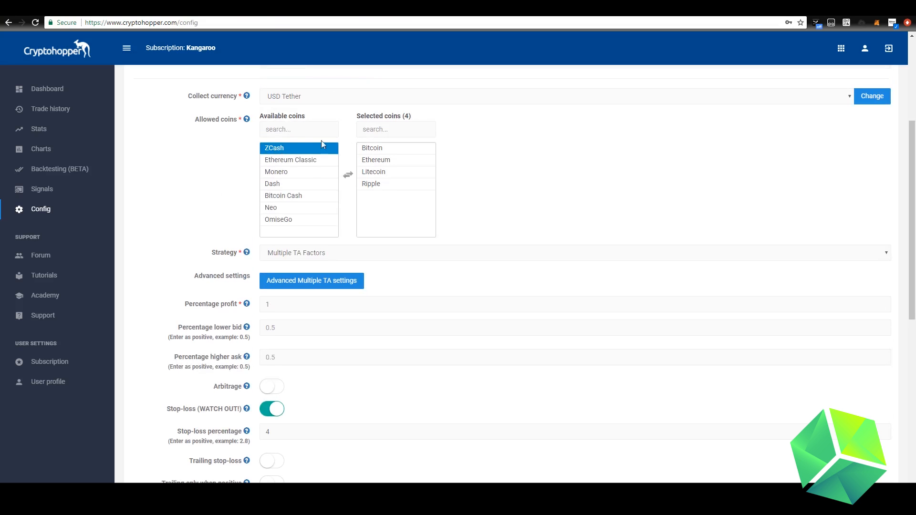
{"action": "left_click", "coordinate": [320, 99]}
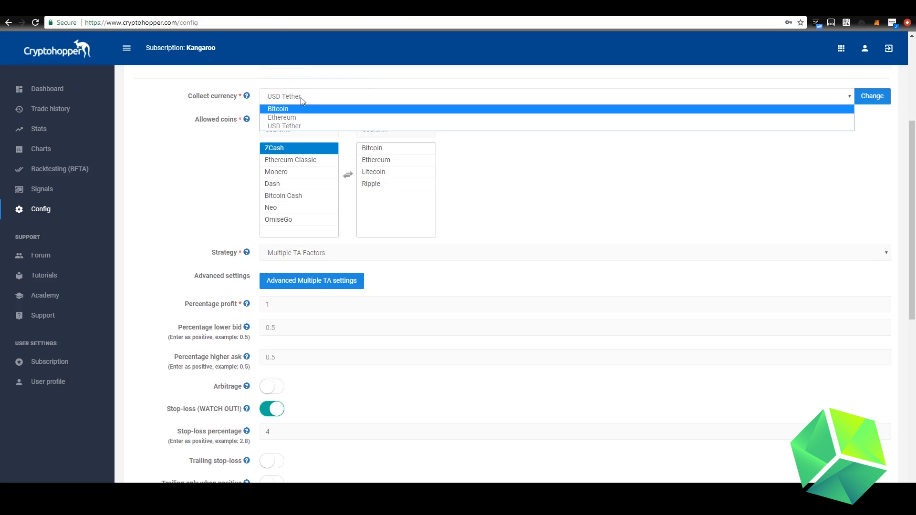
{"action": "left_click", "coordinate": [350, 90]}
{"action": "left_click", "coordinate": [311, 258]}
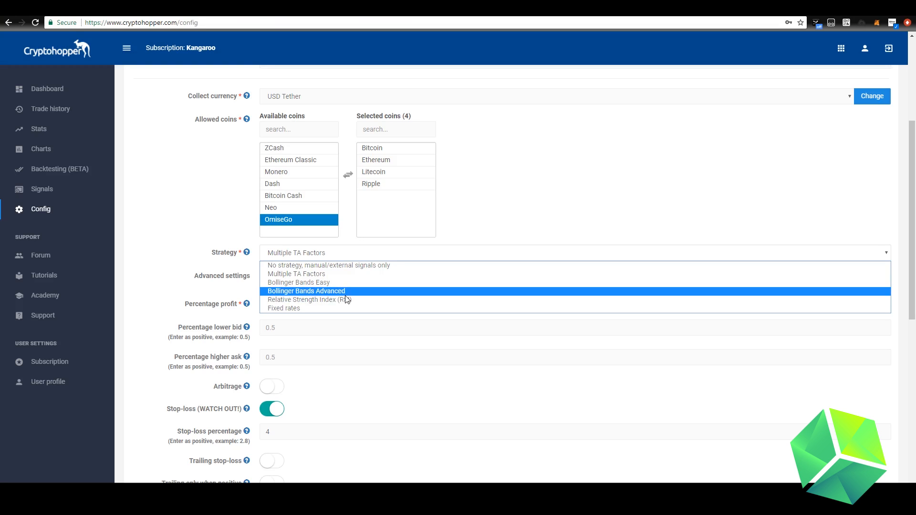
{"action": "left_click", "coordinate": [355, 254]}
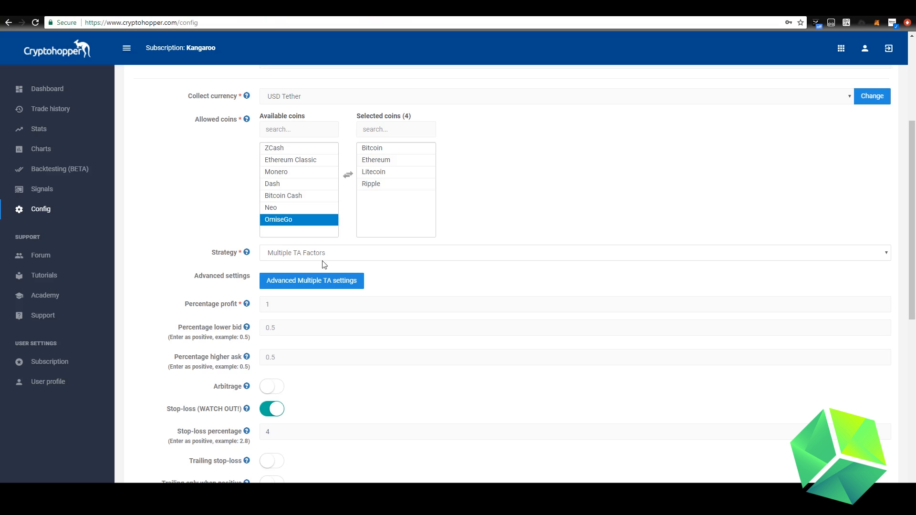
Review the advanced settings of the Multiple TA Factors strategy from candle size to Bollinger Bands, and close them unchanged.
{"action": "left_click", "coordinate": [338, 291]}
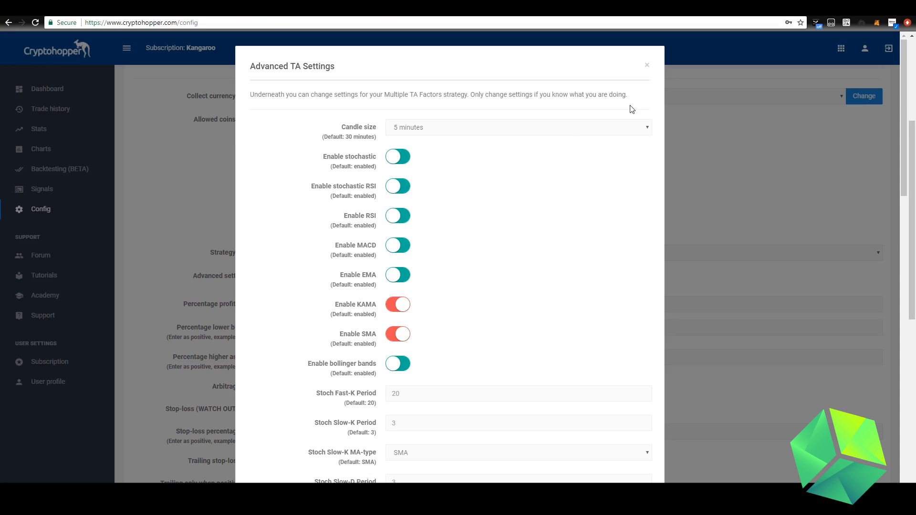
{"action": "scroll", "coordinate": [646, 71], "scroll_direction": "down", "scroll_amount": 15}
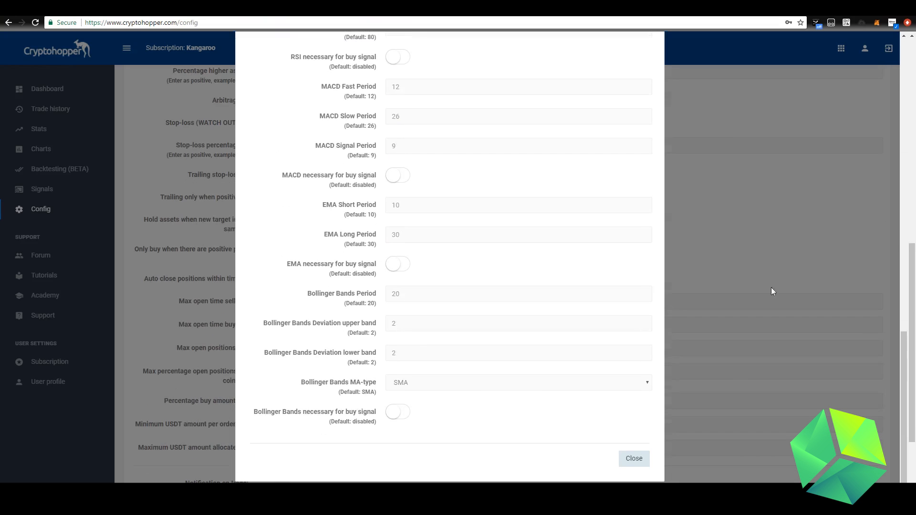
{"action": "left_click", "coordinate": [634, 459]}
{"action": "scroll", "coordinate": [709, 235], "scroll_direction": "up", "scroll_amount": 6}
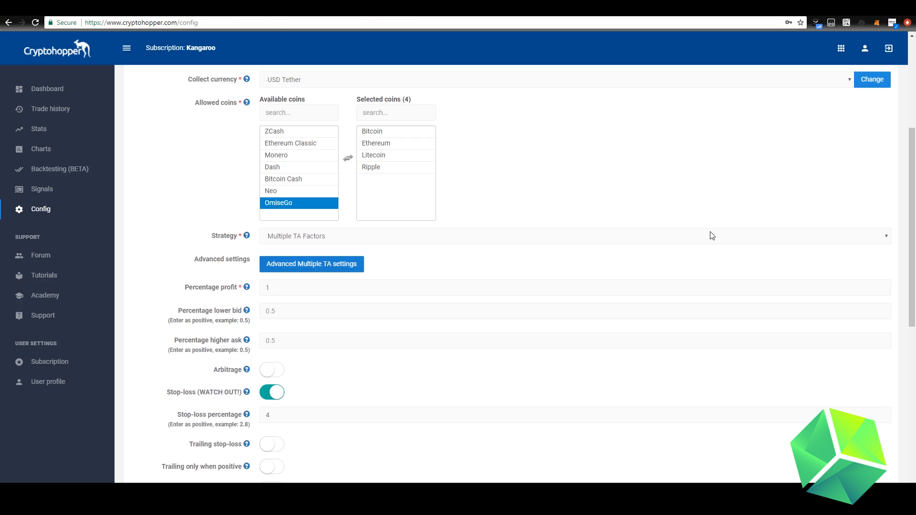
Review the exchange connection settings and highlight Ripple among the selected allowed coins.
{"action": "scroll", "coordinate": [482, 250], "scroll_direction": "up", "scroll_amount": 4}
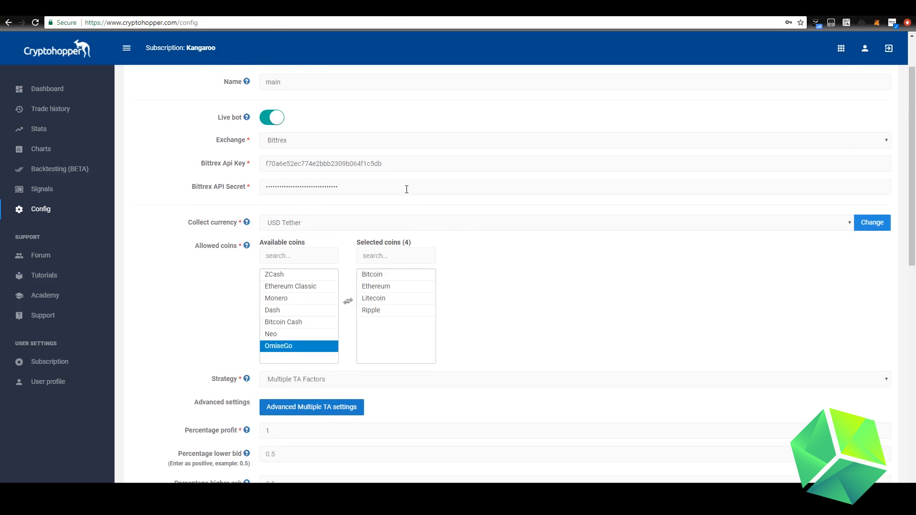
{"action": "scroll", "coordinate": [339, 244], "scroll_direction": "down", "scroll_amount": 4}
{"action": "left_click", "coordinate": [382, 183]}
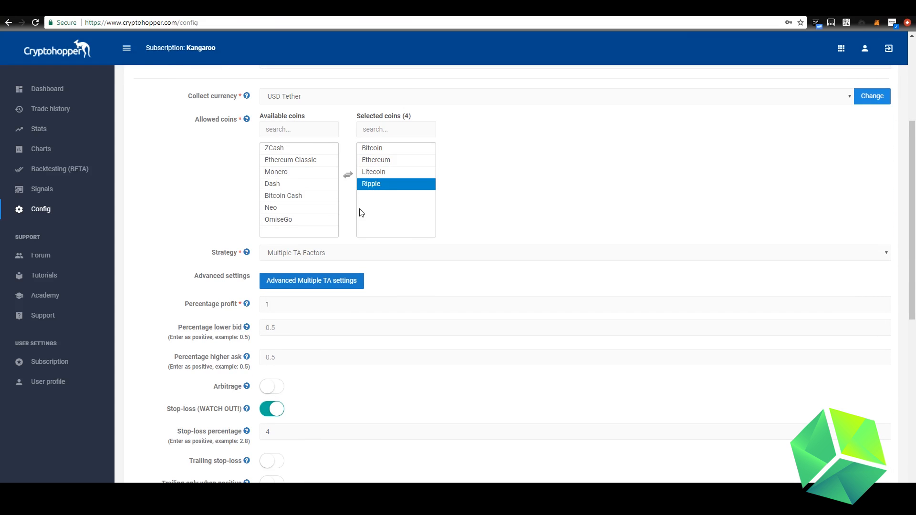
Review the profit, stop-loss and position settings, and switch arbitrage on to view its options before switching it off again.
{"action": "scroll", "coordinate": [361, 213], "scroll_direction": "down", "scroll_amount": 8}
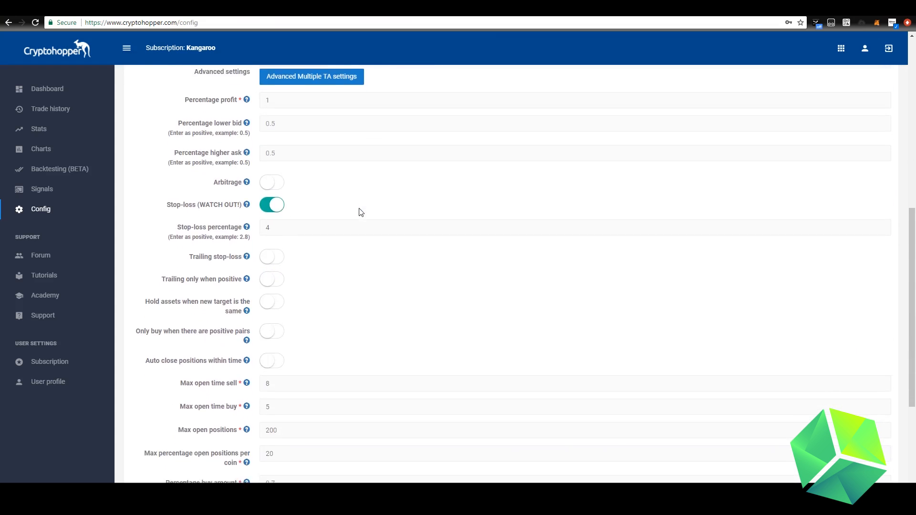
{"action": "scroll", "coordinate": [360, 211], "scroll_direction": "up", "scroll_amount": 3}
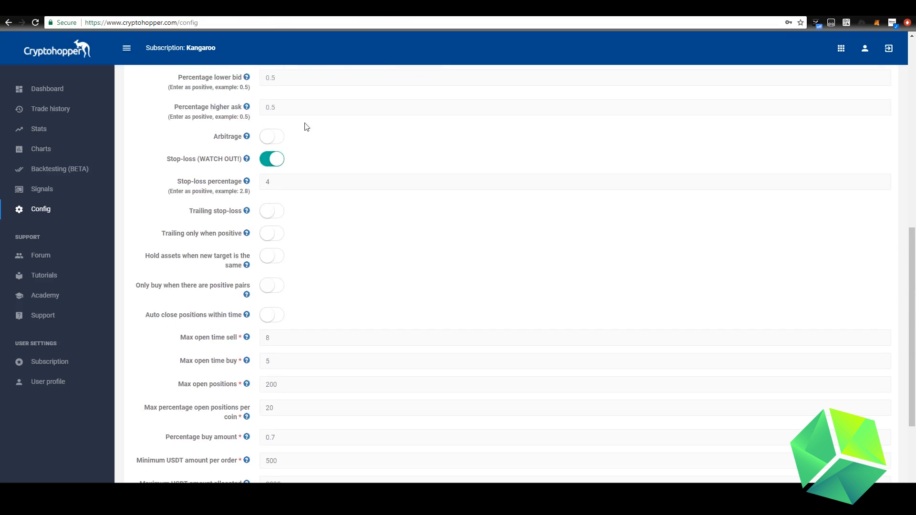
{"action": "scroll", "coordinate": [289, 255], "scroll_direction": "down", "scroll_amount": 1}
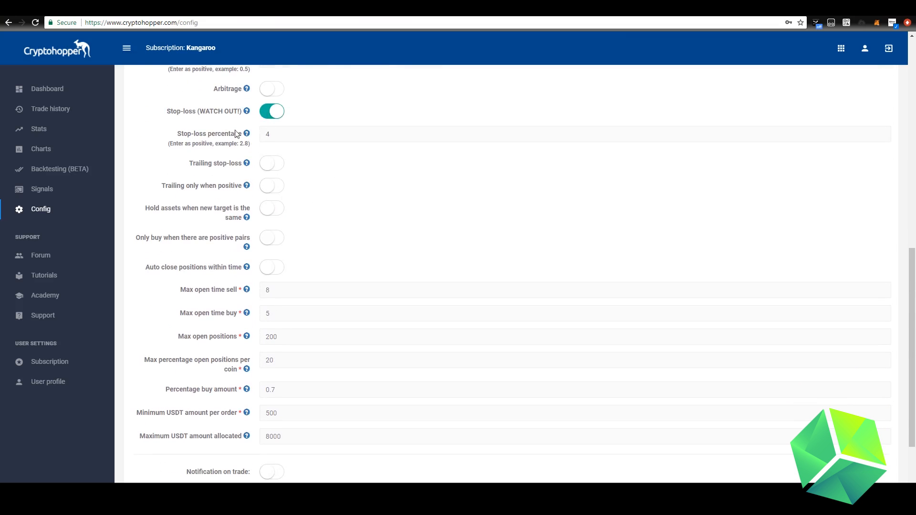
{"action": "scroll", "coordinate": [247, 177], "scroll_direction": "up", "scroll_amount": 1}
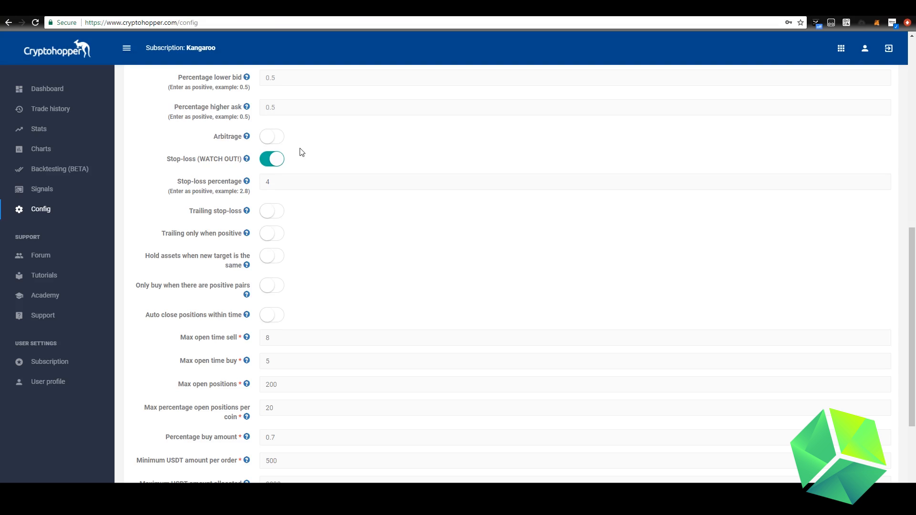
{"action": "left_click", "coordinate": [271, 138]}
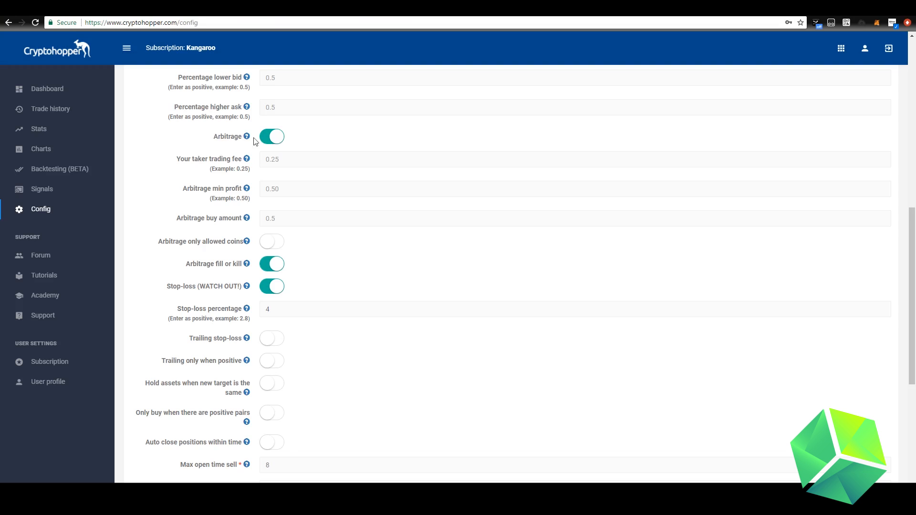
{"action": "left_click", "coordinate": [271, 141]}
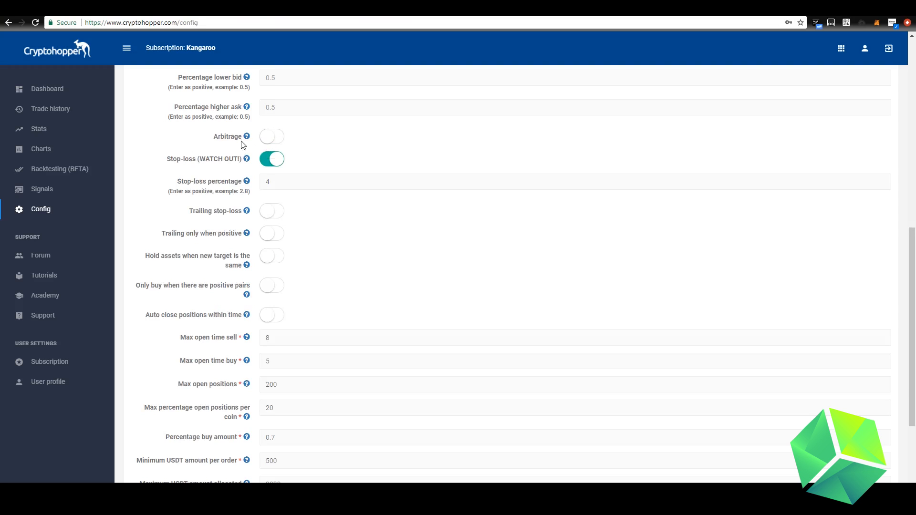
Open the hopper's external signal subscriptions in the configuration and view all signals available for Bittrex.
{"action": "scroll", "coordinate": [238, 144], "scroll_direction": "up", "scroll_amount": 3}
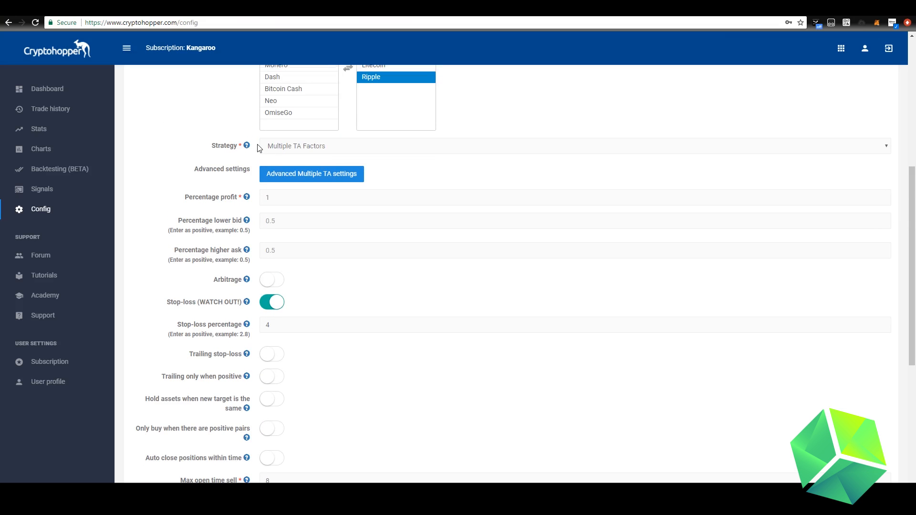
{"action": "scroll", "coordinate": [257, 148], "scroll_direction": "up", "scroll_amount": 5}
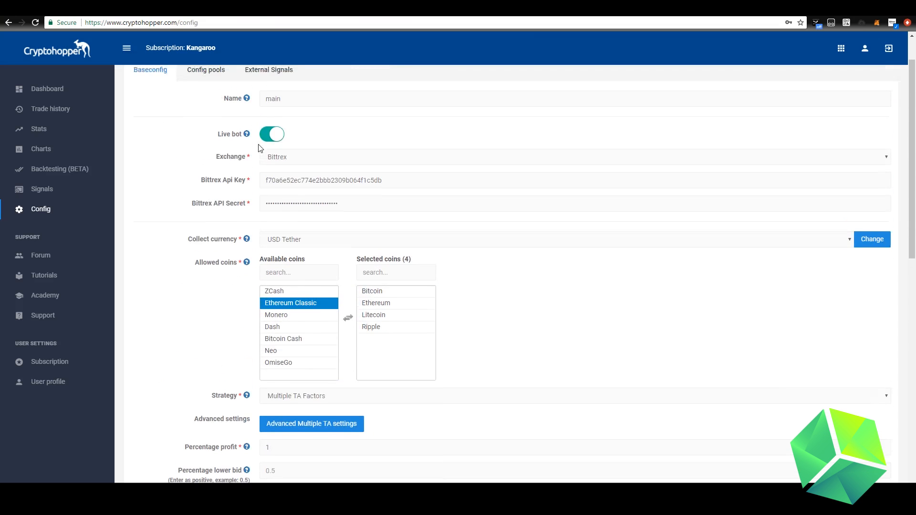
{"action": "scroll", "coordinate": [260, 148], "scroll_direction": "up", "scroll_amount": 1}
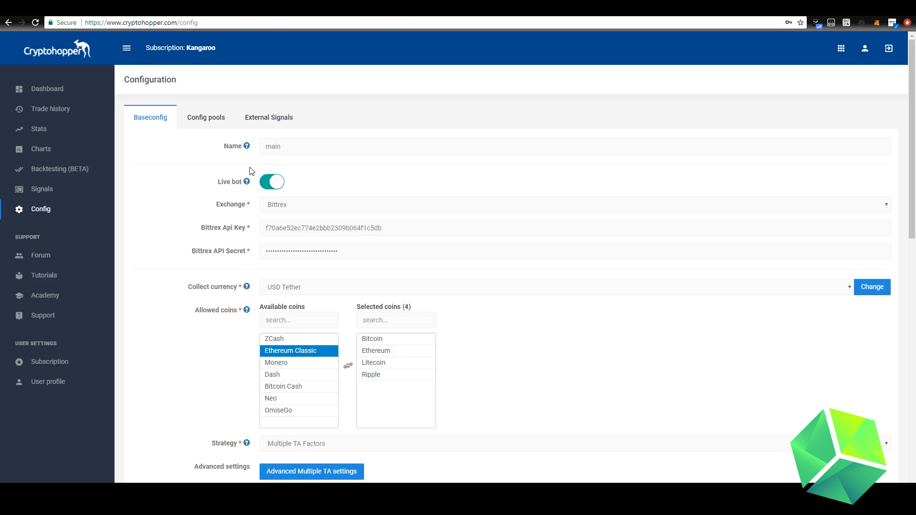
{"action": "left_click", "coordinate": [285, 130]}
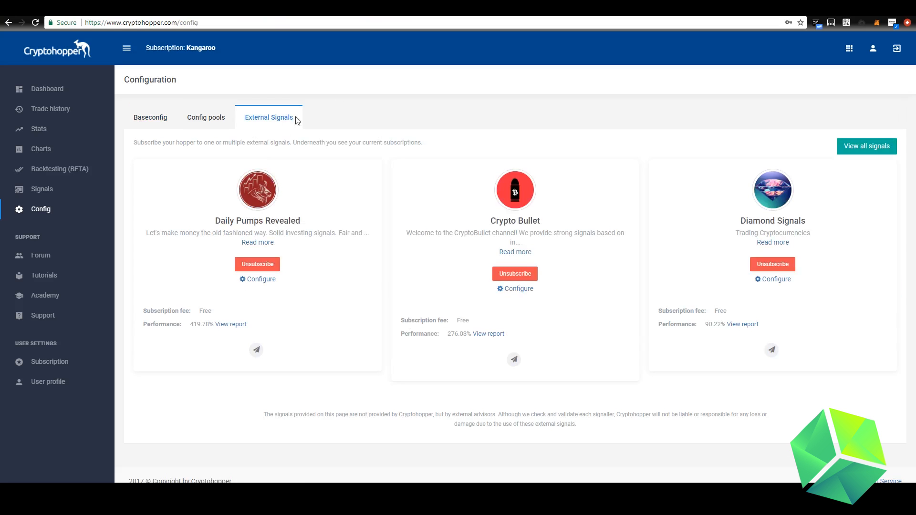
{"action": "left_click", "coordinate": [873, 156]}
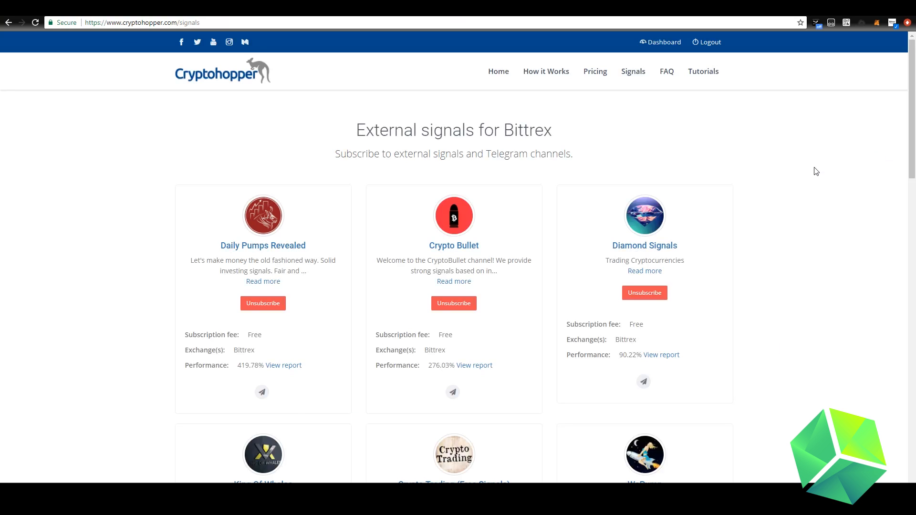
Examine the list of external signallers for Bittrex, comparing their subscription fees, supported exchanges and performance.
{"action": "scroll", "coordinate": [316, 283], "scroll_direction": "down", "scroll_amount": 7}
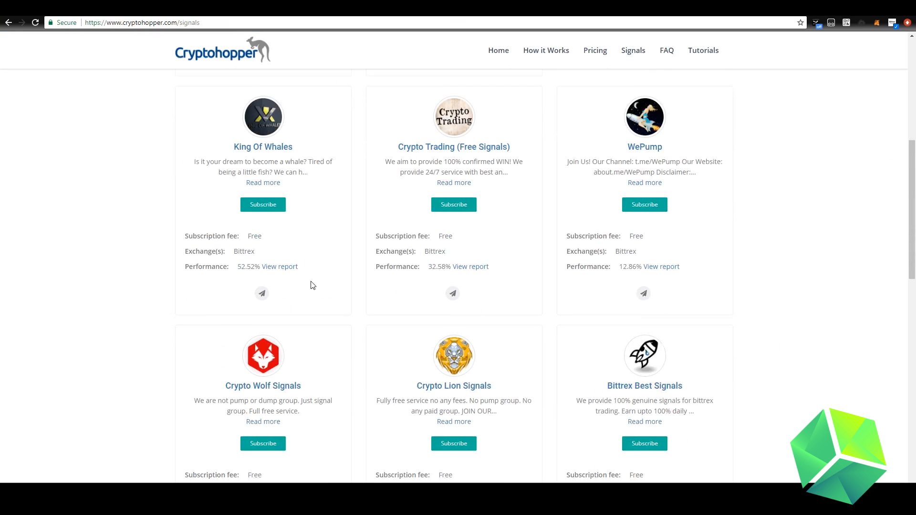
{"action": "scroll", "coordinate": [312, 285], "scroll_direction": "up", "scroll_amount": 2}
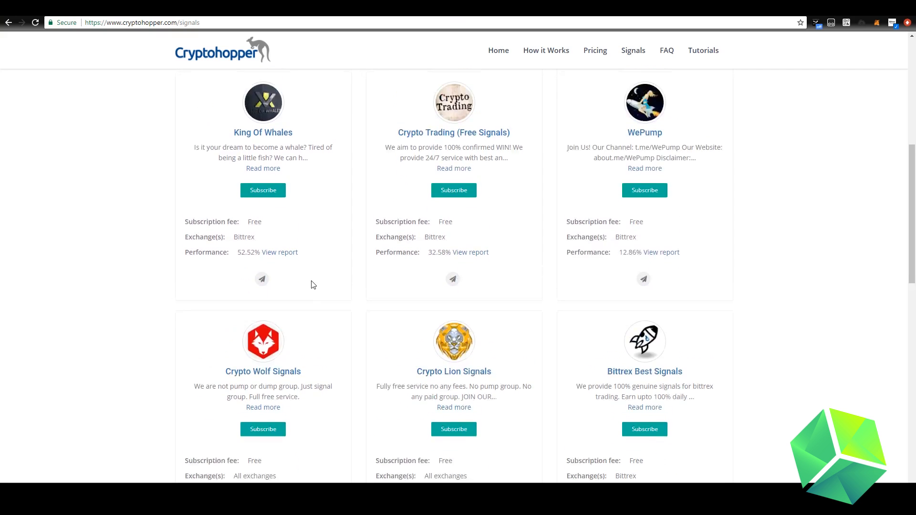
{"action": "scroll", "coordinate": [313, 283], "scroll_direction": "up", "scroll_amount": 4}
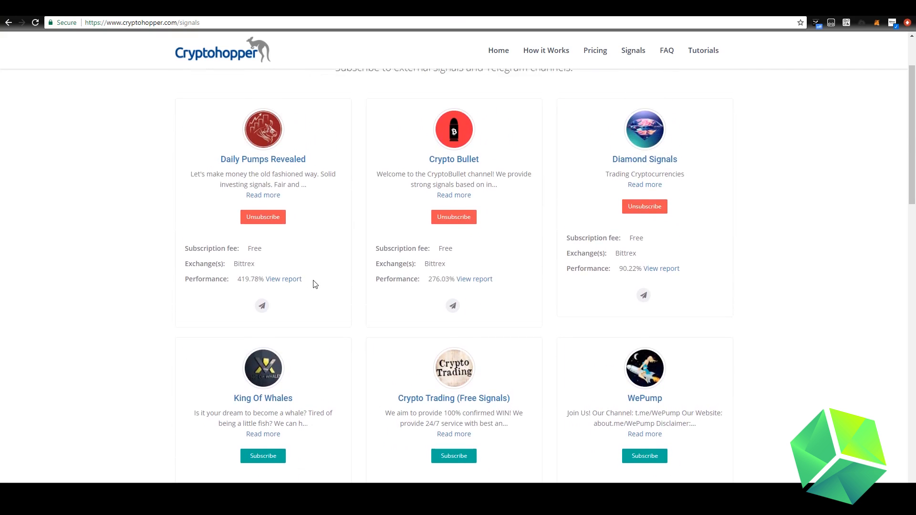
{"action": "scroll", "coordinate": [318, 284], "scroll_direction": "down", "scroll_amount": 9}
{"action": "scroll", "coordinate": [319, 283], "scroll_direction": "down", "scroll_amount": 8}
{"action": "scroll", "coordinate": [318, 282], "scroll_direction": "up", "scroll_amount": 9}
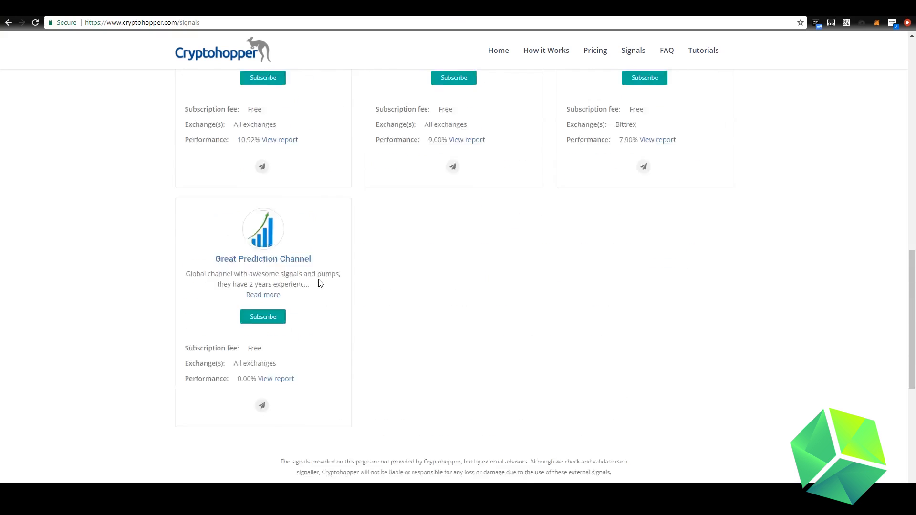
{"action": "scroll", "coordinate": [320, 283], "scroll_direction": "up", "scroll_amount": 10}
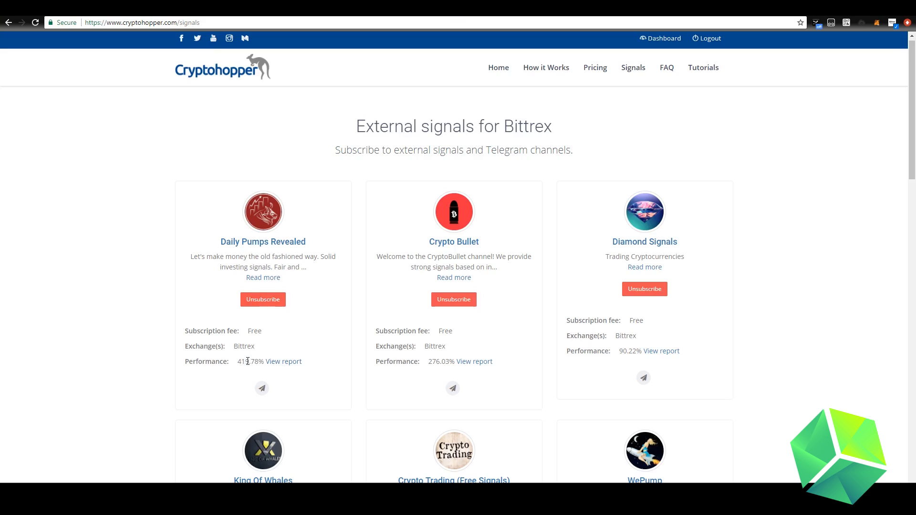
{"action": "scroll", "coordinate": [550, 321], "scroll_direction": "down", "scroll_amount": 1}
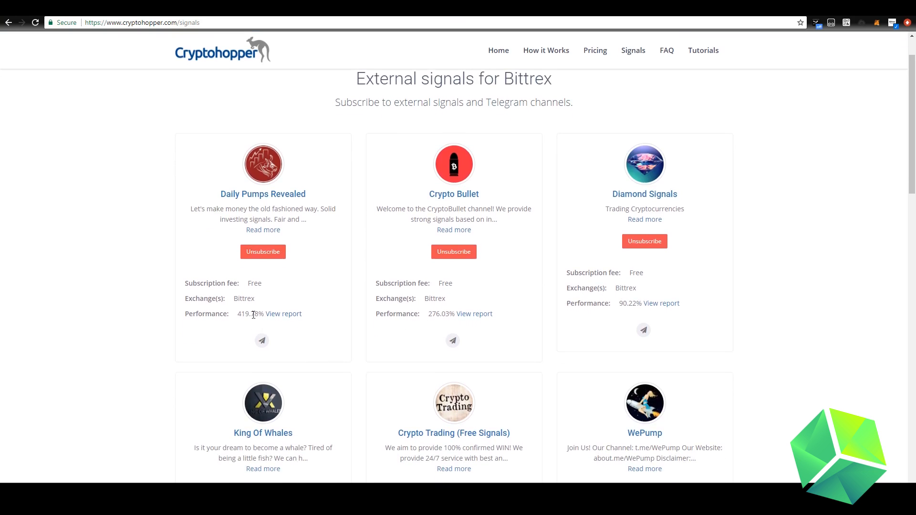
Open the Crypto Bullet performance report and examine its global performance figure and individual signal results.
{"action": "left_click", "coordinate": [478, 315]}
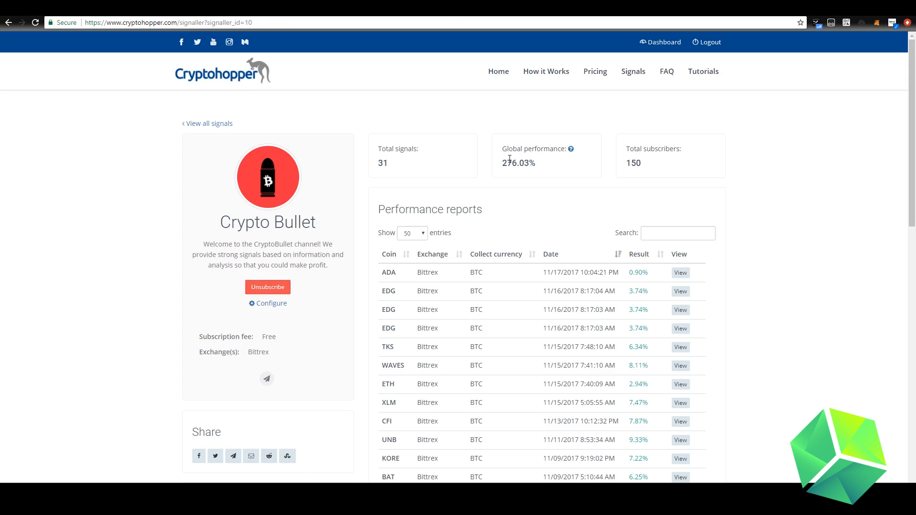
{"action": "left_click_drag", "start_coordinate": [502, 164], "coordinate": [522, 162]}
{"action": "left_click", "coordinate": [516, 172]}
{"action": "scroll", "coordinate": [506, 262], "scroll_direction": "down", "scroll_amount": 1}
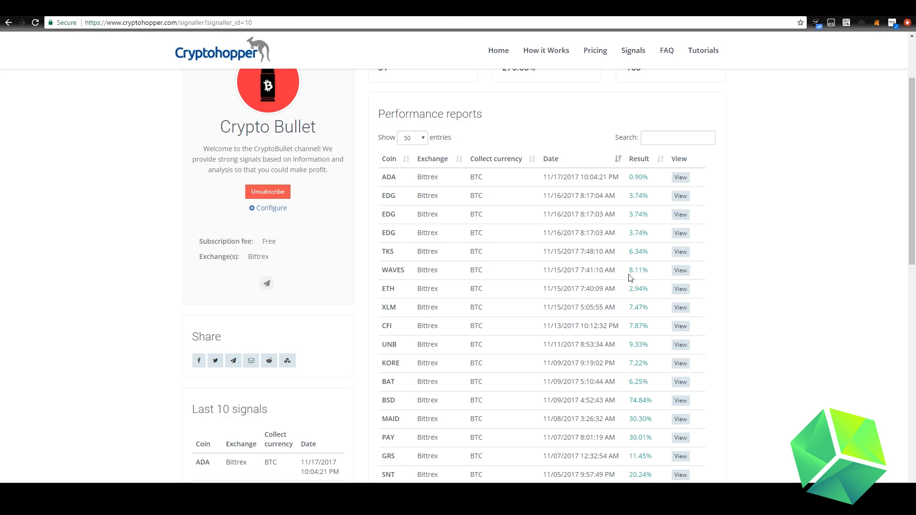
Review the BTC buy amount and percentage profit options in the Crypto Bullet subscription settings, and cancel without saving.
{"action": "left_click", "coordinate": [268, 208]}
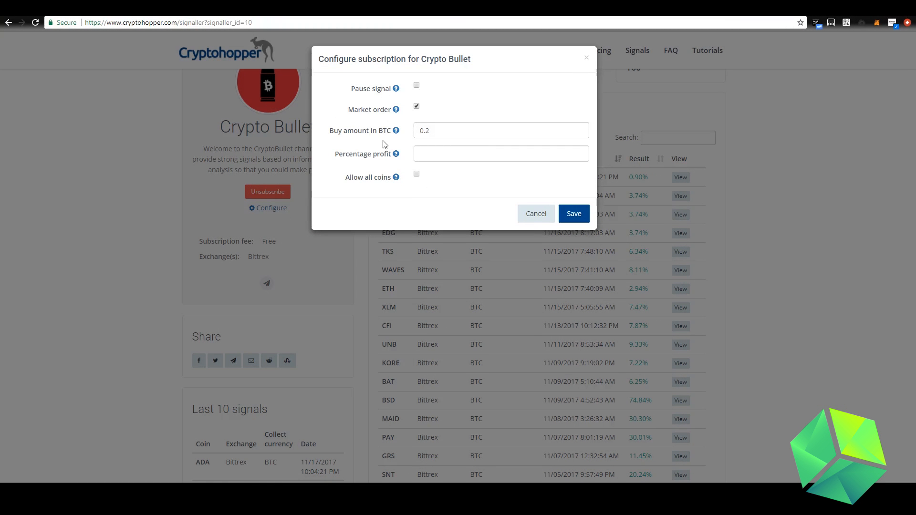
{"action": "left_click", "coordinate": [421, 132]}
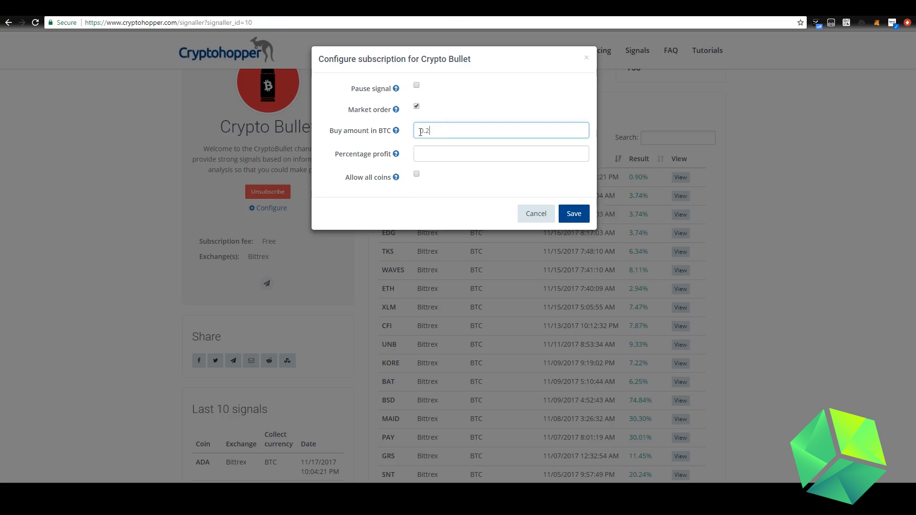
{"action": "left_click", "coordinate": [433, 154]}
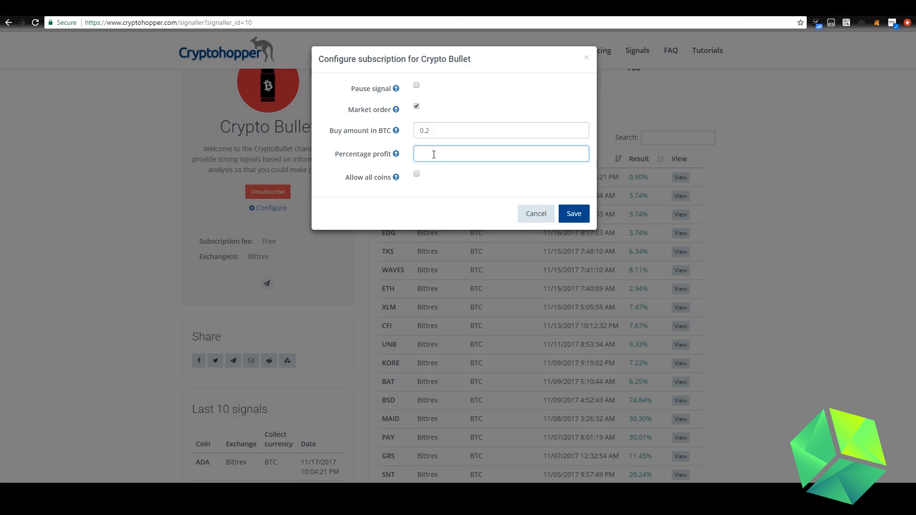
{"action": "left_click", "coordinate": [534, 213]}
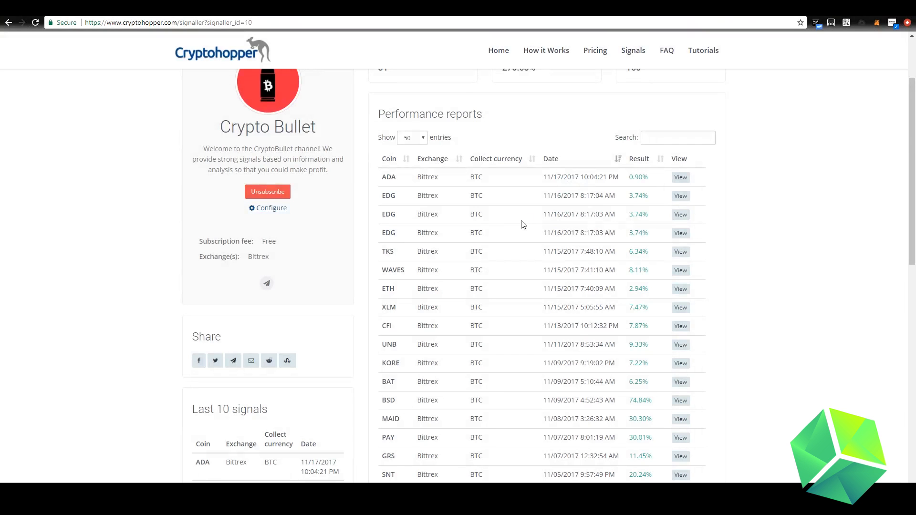
Examine the result percentages across Crypto Bullet's full performance report, from the oldest signals to the newest.
{"action": "scroll", "coordinate": [523, 224], "scroll_direction": "down", "scroll_amount": 11}
{"action": "scroll", "coordinate": [522, 225], "scroll_direction": "up", "scroll_amount": 5}
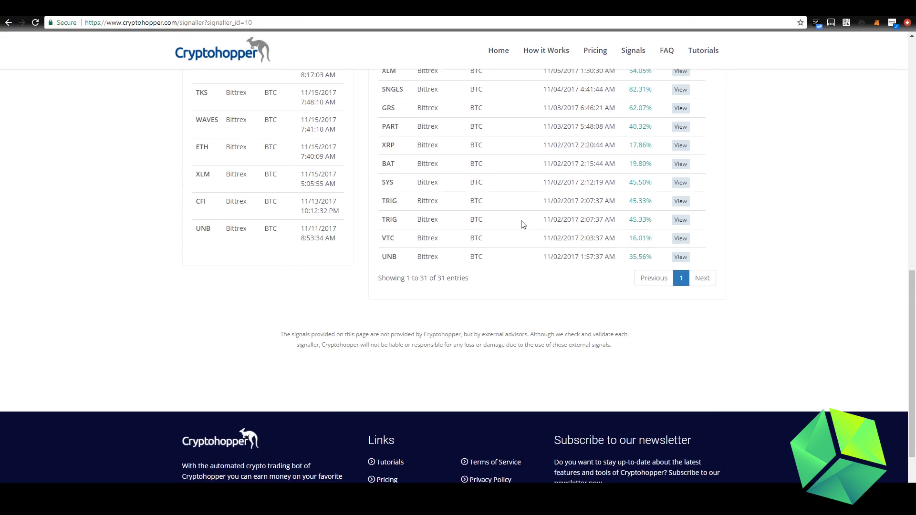
{"action": "scroll", "coordinate": [573, 305], "scroll_direction": "down", "scroll_amount": 1}
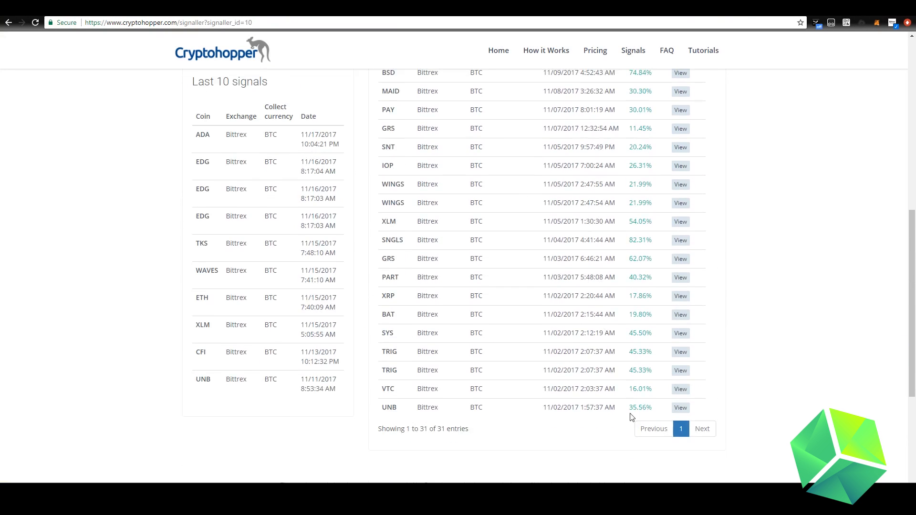
{"action": "left_click_drag", "start_coordinate": [637, 315], "coordinate": [631, 220]}
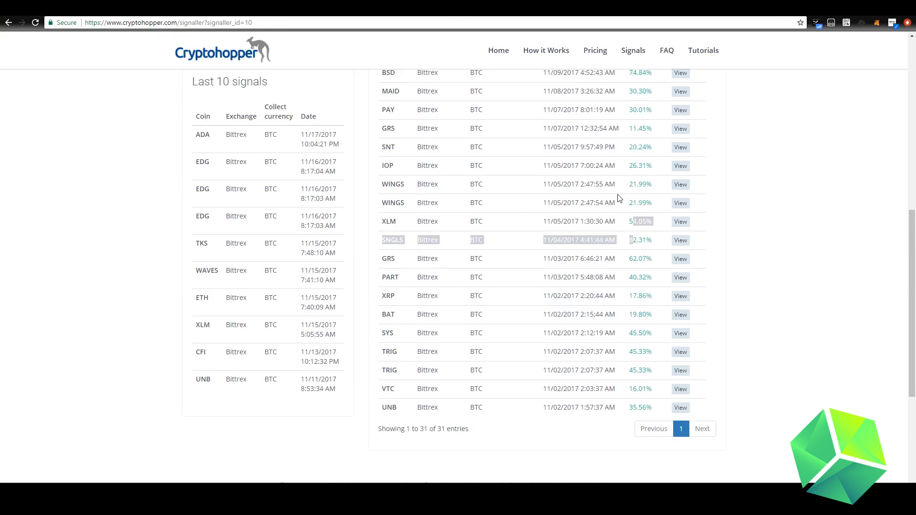
{"action": "left_click", "coordinate": [642, 176]}
{"action": "scroll", "coordinate": [628, 167], "scroll_direction": "up", "scroll_amount": 1}
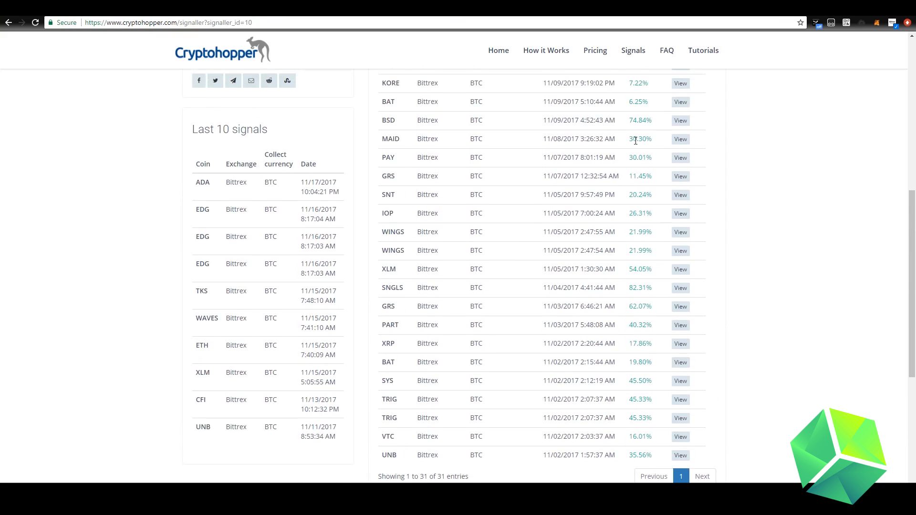
{"action": "scroll", "coordinate": [635, 140], "scroll_direction": "up", "scroll_amount": 3}
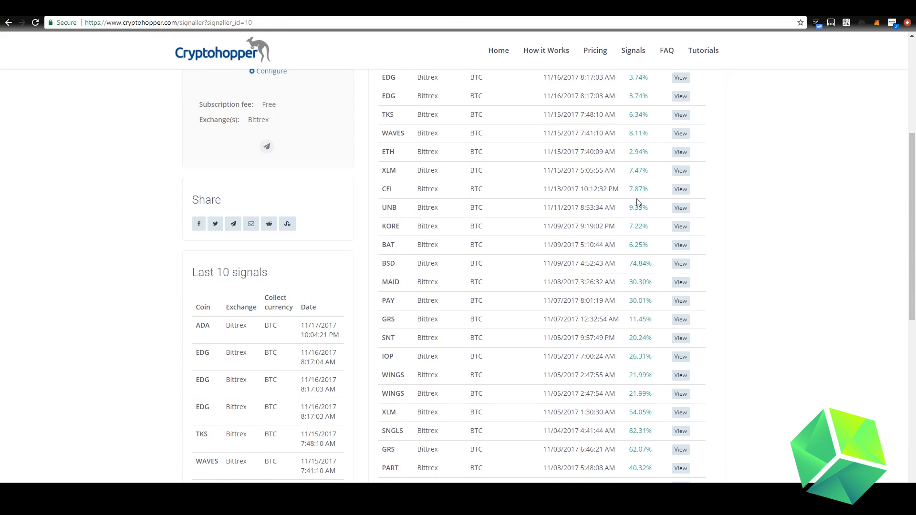
{"action": "scroll", "coordinate": [638, 200], "scroll_direction": "up", "scroll_amount": 3}
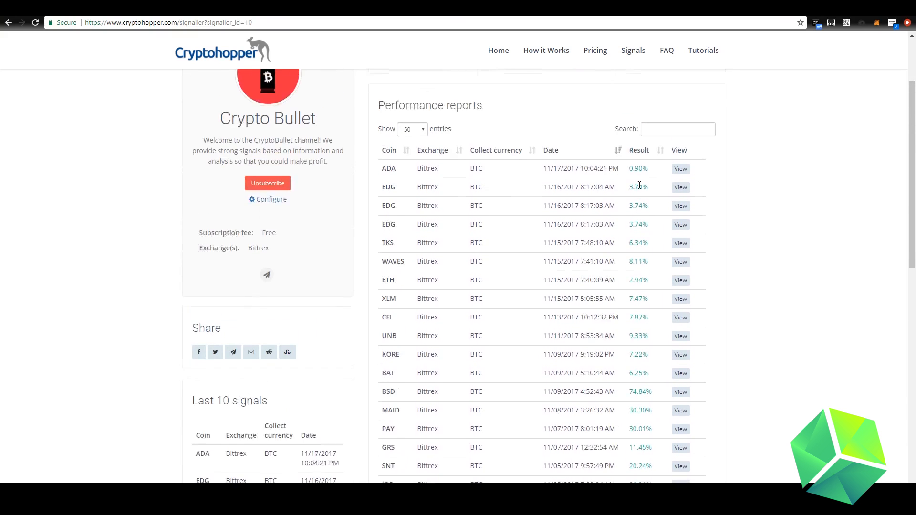
{"action": "scroll", "coordinate": [639, 186], "scroll_direction": "up", "scroll_amount": 1}
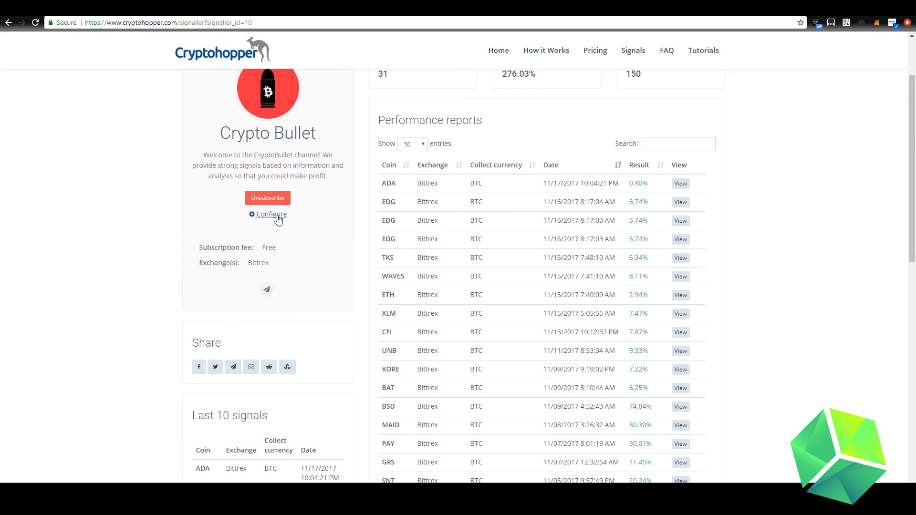
Try a percentage profit of 3 in the Crypto Bullet subscription settings, and cancel without saving.
{"action": "left_click", "coordinate": [252, 213]}
{"action": "left_click", "coordinate": [452, 158]}
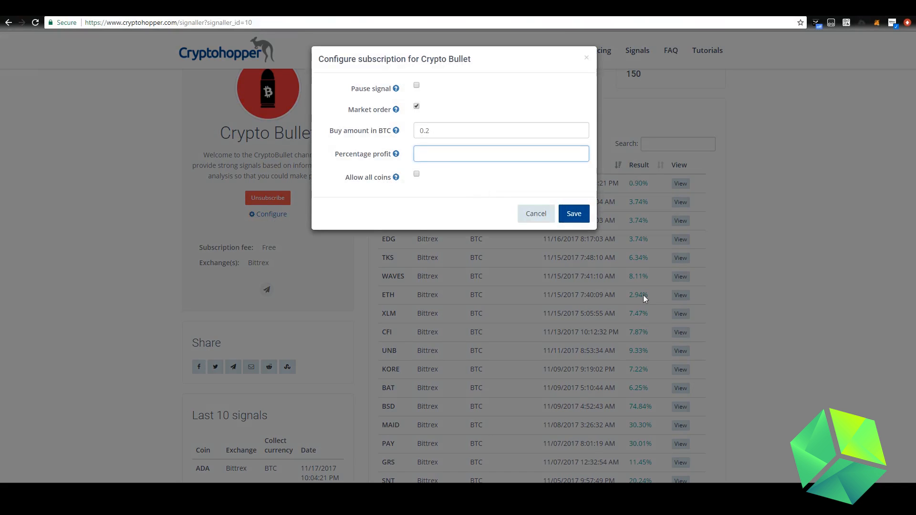
{"action": "type", "text": "3"}
{"action": "left_click", "coordinate": [536, 214]}
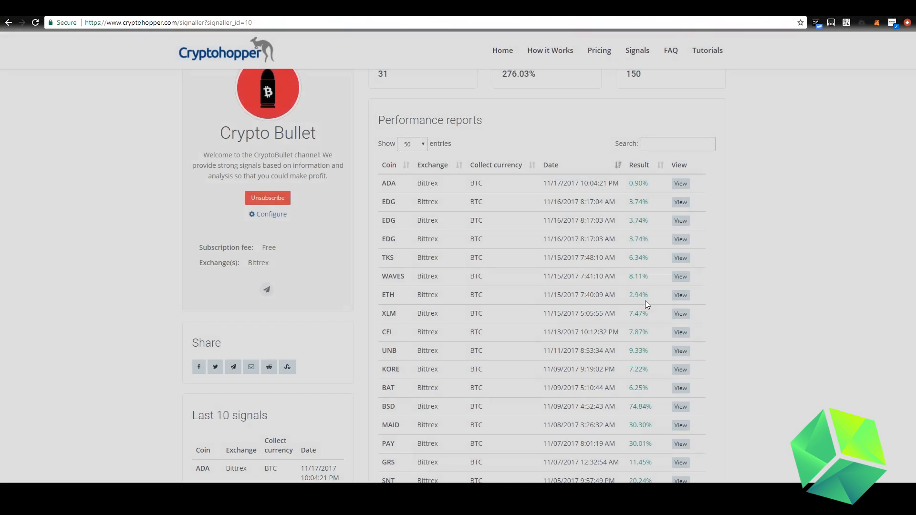
Recheck Crypto Bullet's older signal results, and view its subscription settings once more before closing them.
{"action": "scroll", "coordinate": [644, 300], "scroll_direction": "down", "scroll_amount": 7}
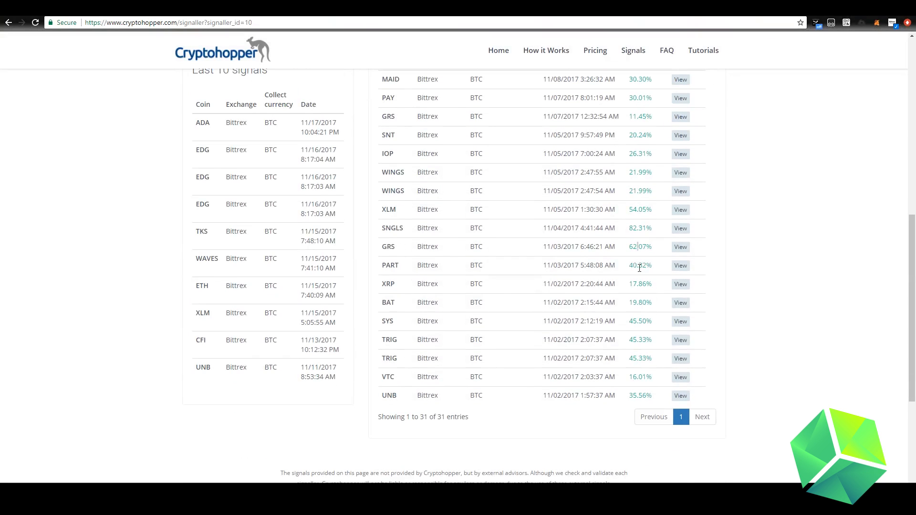
{"action": "scroll", "coordinate": [640, 278], "scroll_direction": "up", "scroll_amount": 5}
{"action": "scroll", "coordinate": [640, 278], "scroll_direction": "up", "scroll_amount": 3}
{"action": "left_click", "coordinate": [279, 304]}
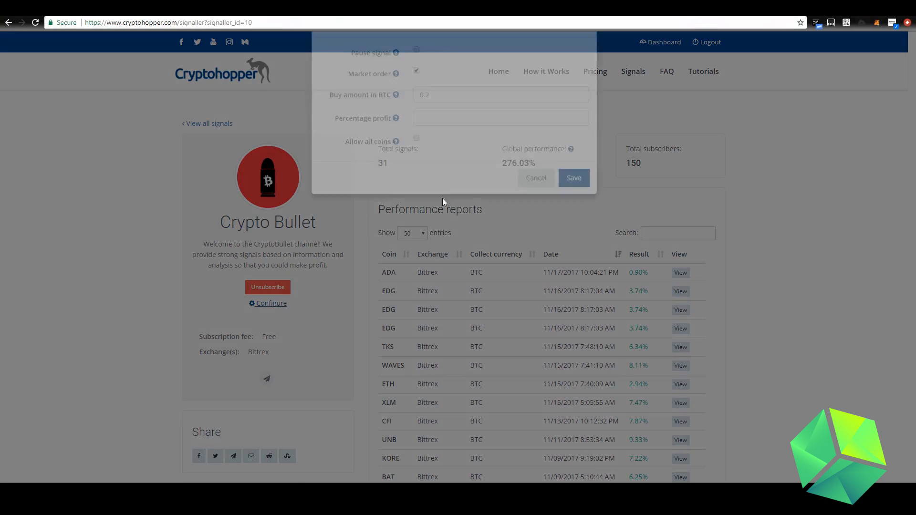
{"action": "left_click", "coordinate": [586, 58]}
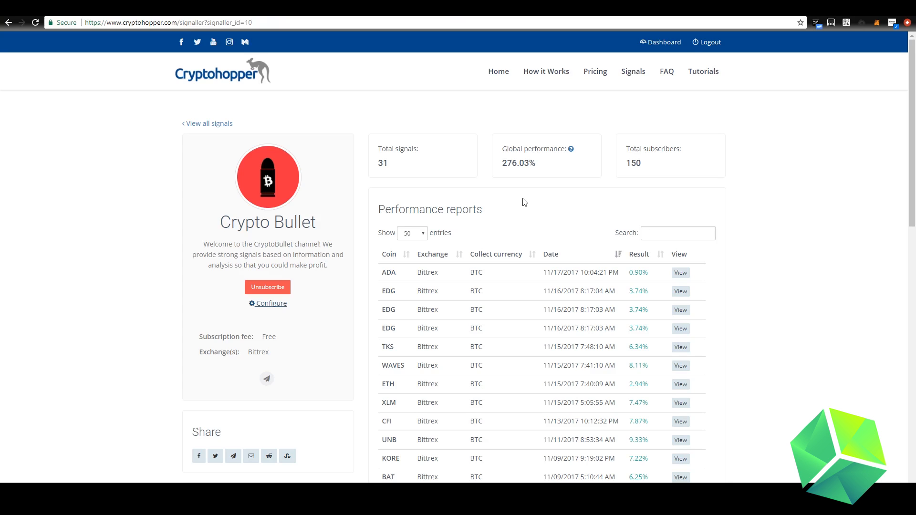
Return to the list of all signals and open the Daily Pumps Revealed report to check its global performance.
{"action": "left_click", "coordinate": [212, 123]}
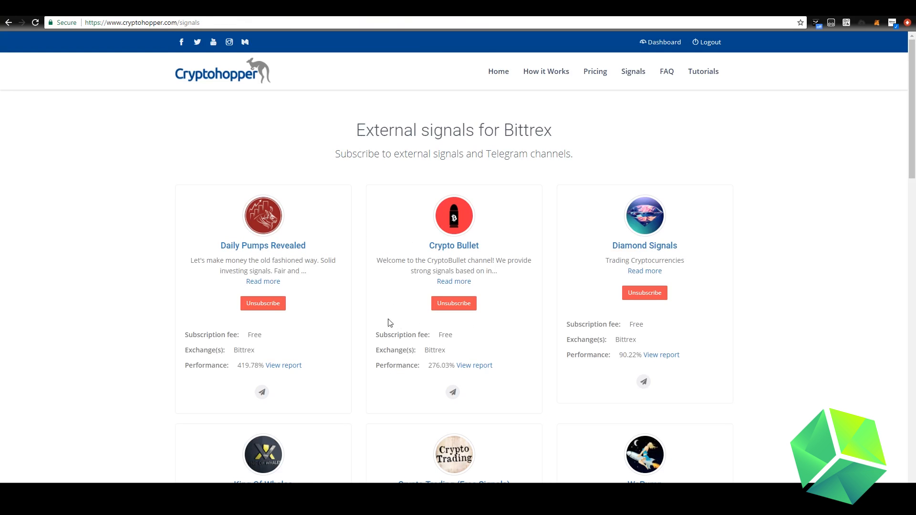
{"action": "left_click", "coordinate": [291, 366]}
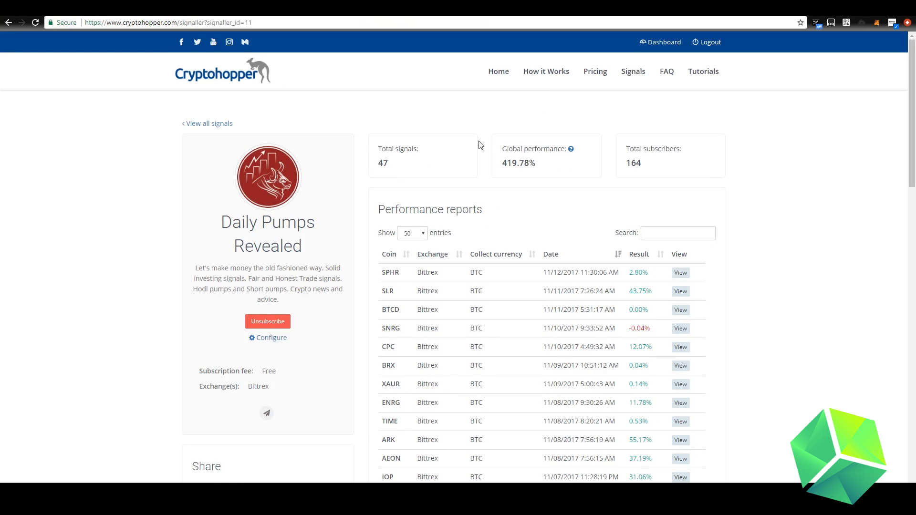
{"action": "left_click_drag", "start_coordinate": [503, 163], "coordinate": [537, 164]}
{"action": "left_click", "coordinate": [509, 204]}
Examine the Daily Pumps Revealed signal results, comparing the losing signals with the profitable ones.
{"action": "scroll", "coordinate": [606, 277], "scroll_direction": "down", "scroll_amount": 7}
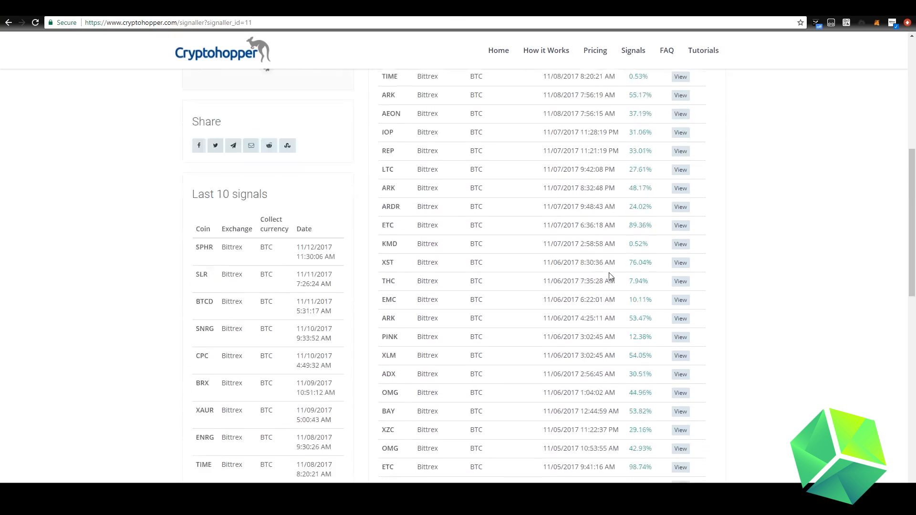
{"action": "scroll", "coordinate": [609, 277], "scroll_direction": "down", "scroll_amount": 10}
{"action": "left_click_drag", "start_coordinate": [631, 125], "coordinate": [650, 125]}
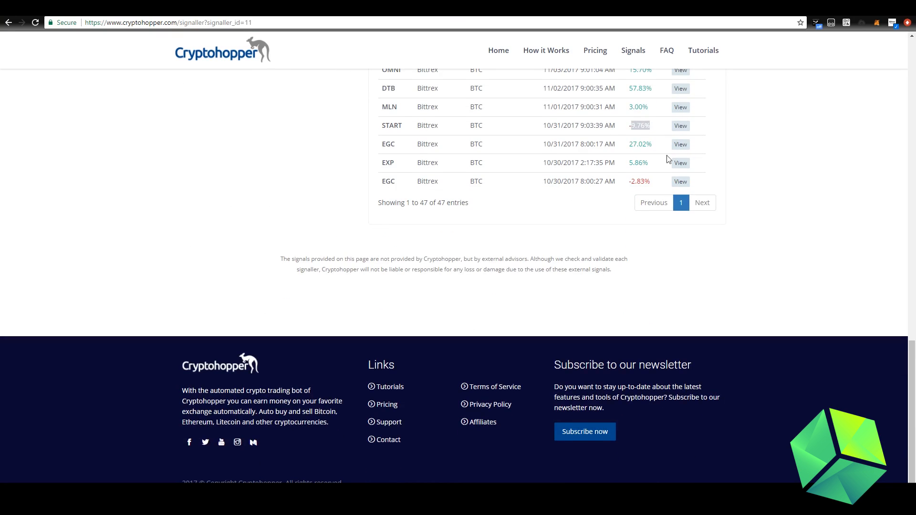
{"action": "scroll", "coordinate": [667, 161], "scroll_direction": "up", "scroll_amount": 8}
{"action": "left_click_drag", "start_coordinate": [645, 339], "coordinate": [647, 317]}
{"action": "left_click", "coordinate": [639, 316]}
{"action": "left_click", "coordinate": [642, 302]}
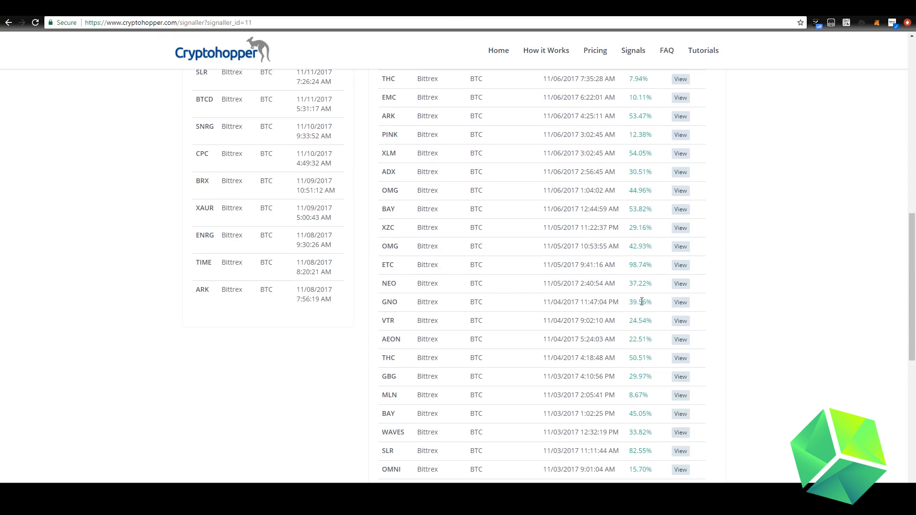
{"action": "scroll", "coordinate": [639, 214], "scroll_direction": "up", "scroll_amount": 5}
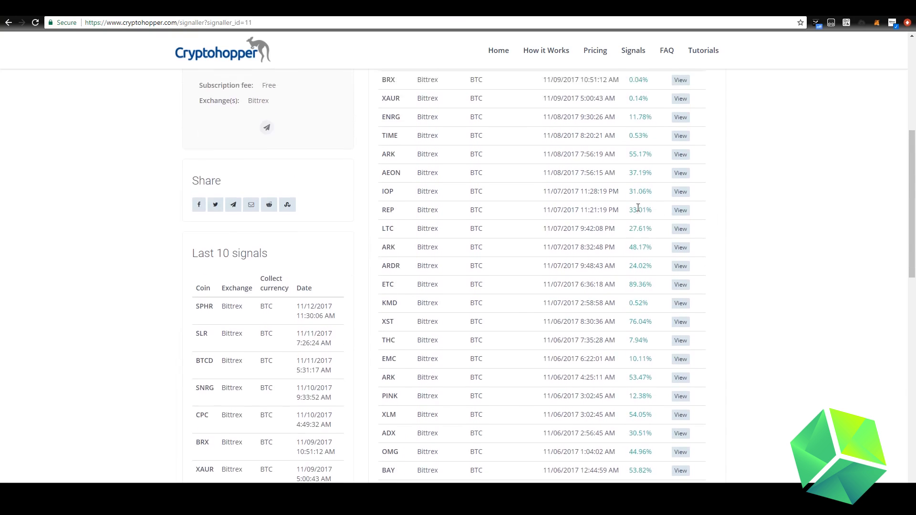
{"action": "scroll", "coordinate": [637, 208], "scroll_direction": "up", "scroll_amount": 3}
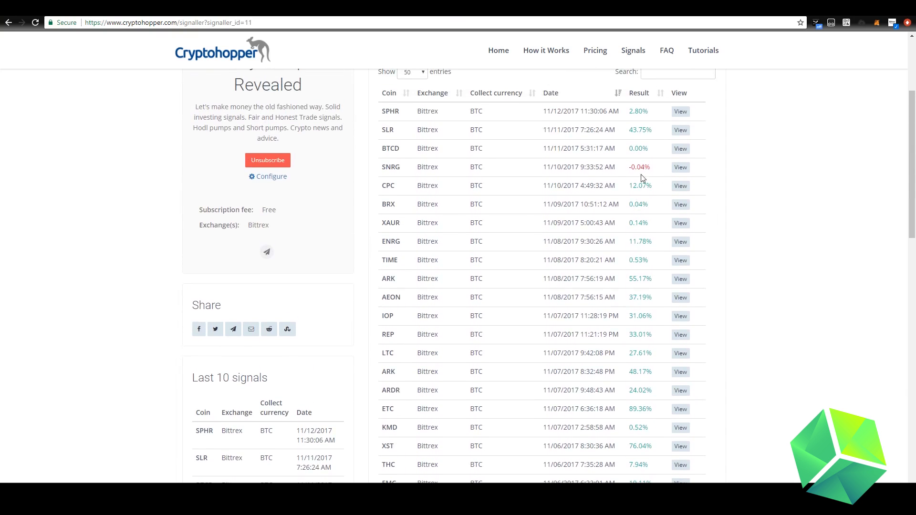
{"action": "left_click_drag", "start_coordinate": [643, 166], "coordinate": [617, 172]}
View the Daily Pumps Revealed subscription settings, cancel them without saving, and return to the hopper dashboard.
{"action": "left_click", "coordinate": [281, 182]}
{"action": "left_click", "coordinate": [532, 212]}
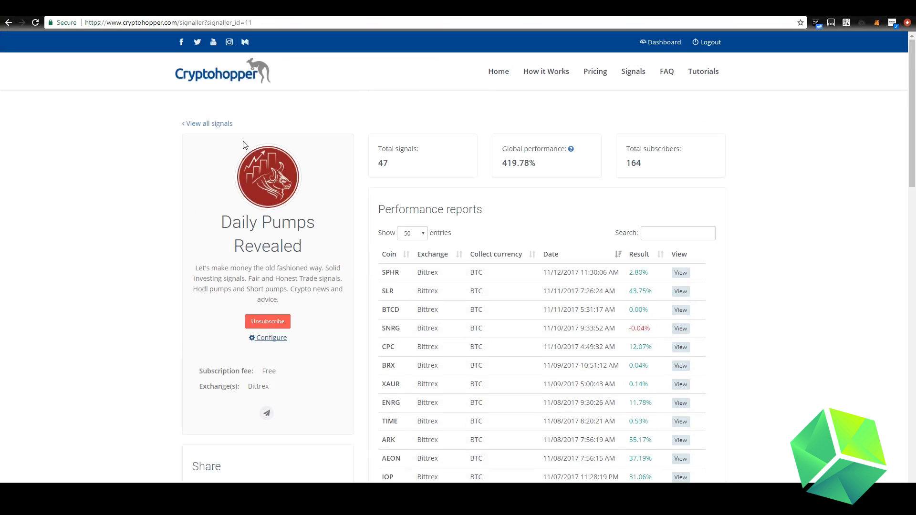
{"action": "left_click", "coordinate": [661, 45]}
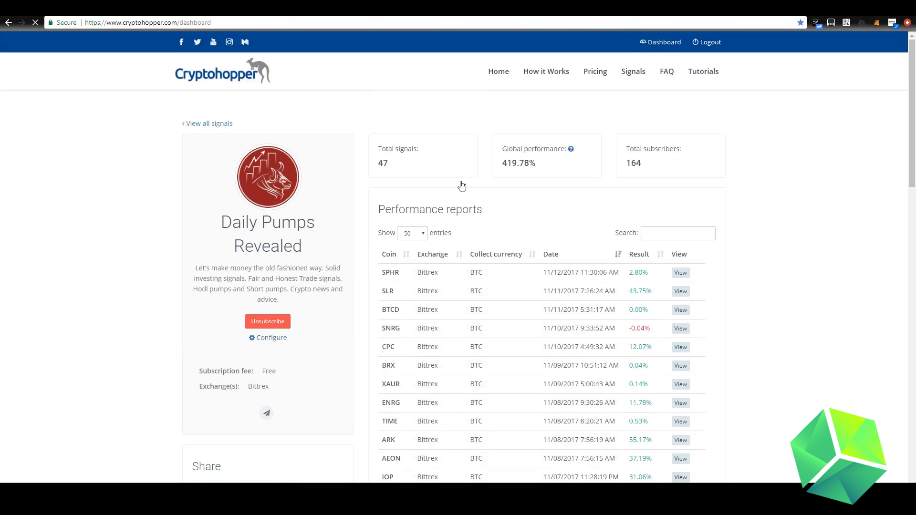